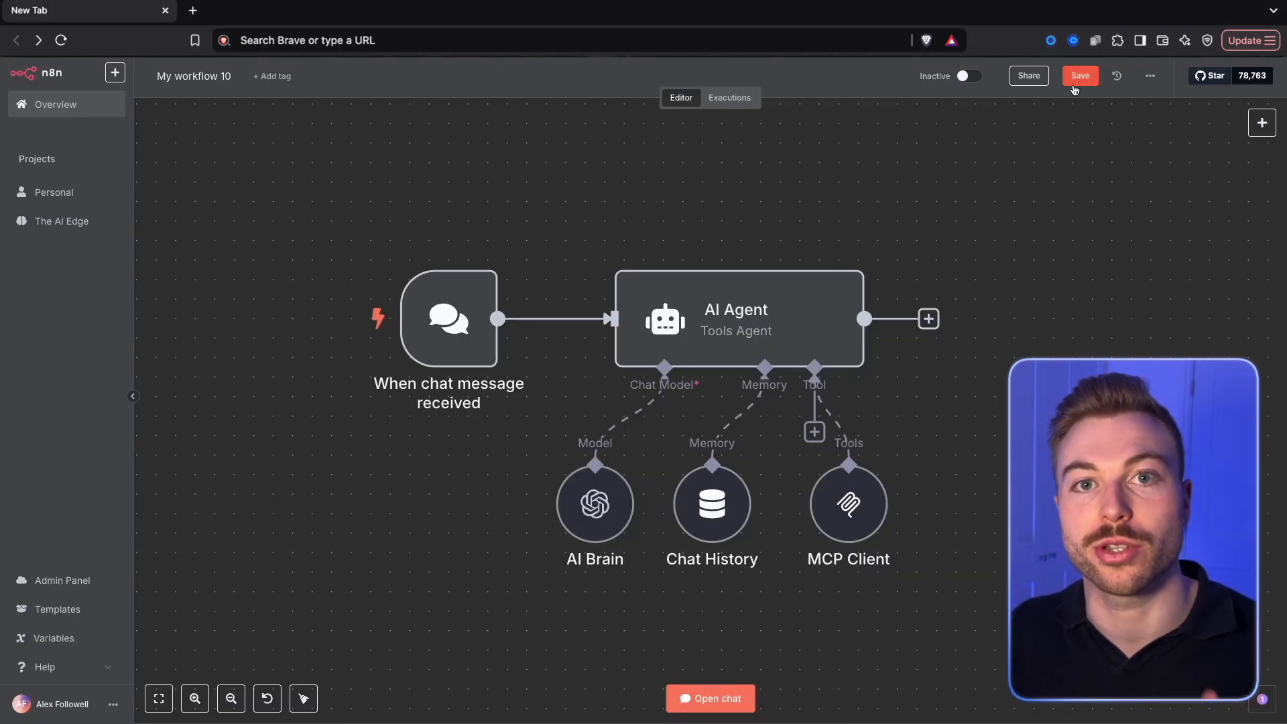
# Save the chat-triggered AI Agent workflow that has the AI Brain, Chat History and MCP Client nodes
pyautogui.click(1074, 85)
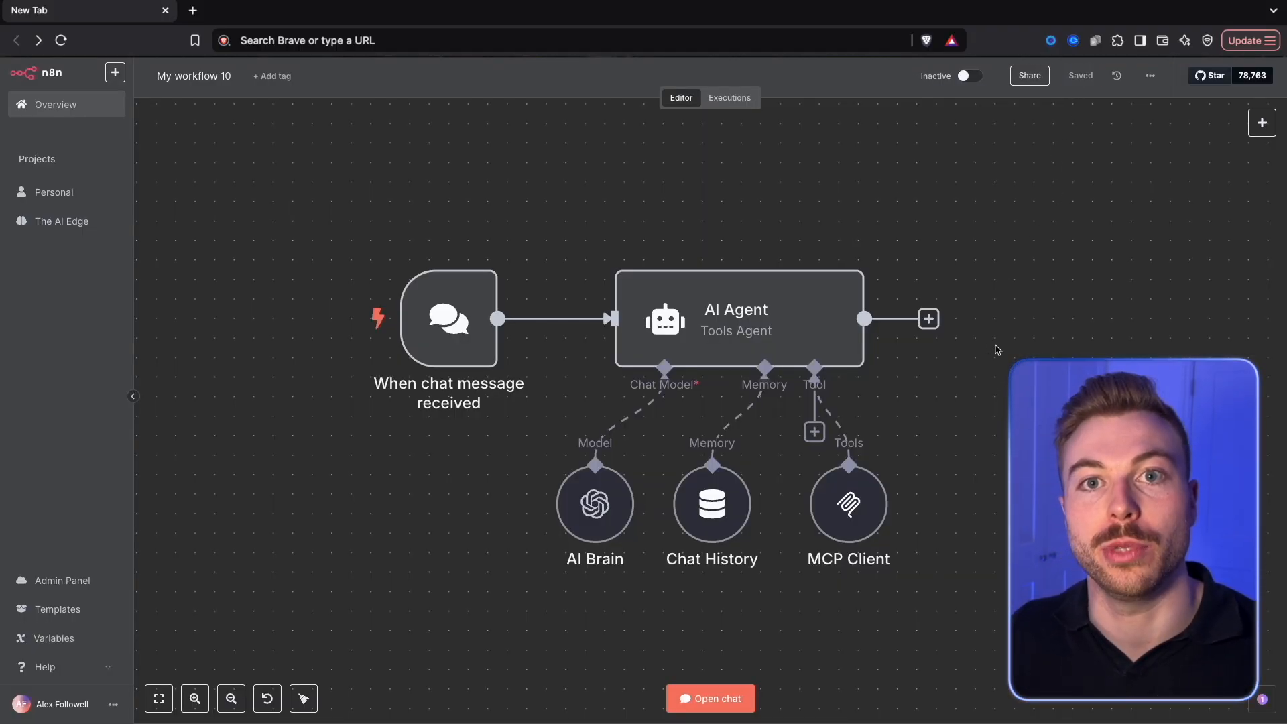
pyautogui.rightClick(838, 512)
pyautogui.click(984, 372)
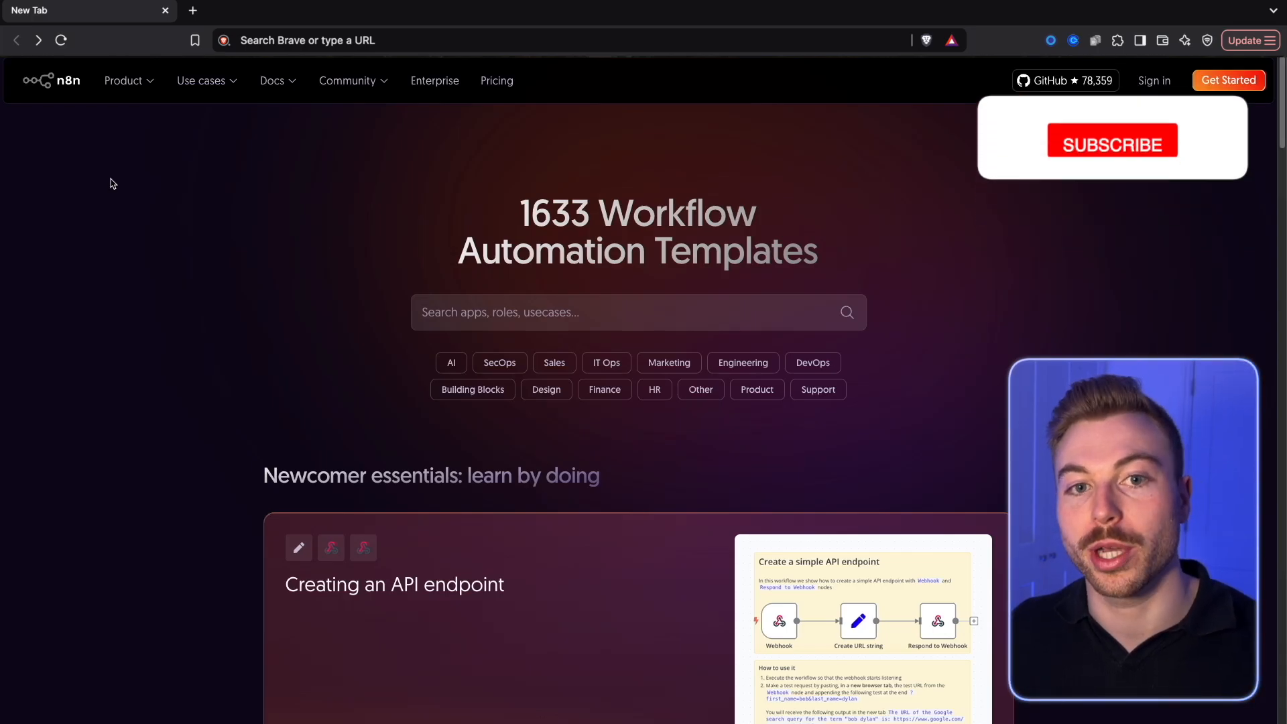
# Glance over the workflow templates and open the workspace management page from the n8n cloud dashboard
pyautogui.scroll(-1, 276, 242)
pyautogui.scroll(1, 275, 242)
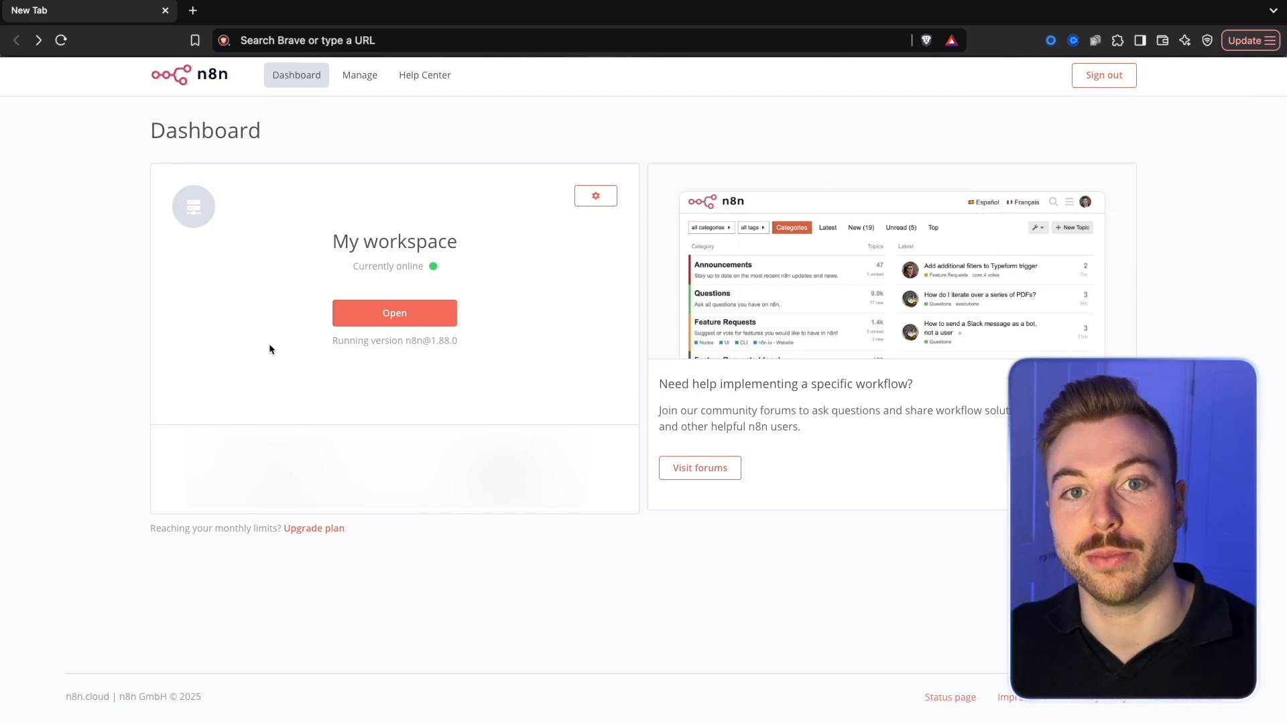
pyautogui.click(351, 77)
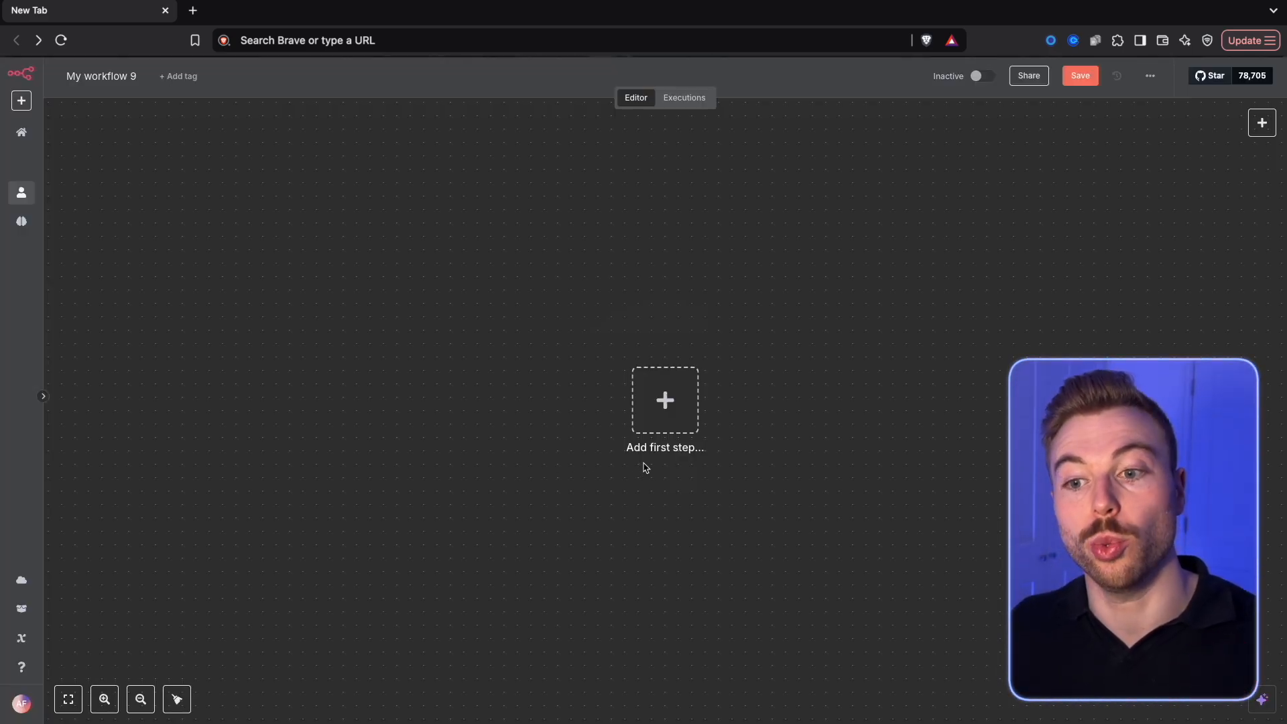
# Search the triggers for "mcp" and add an MCP Server Trigger as the workflow's first step
pyautogui.click(668, 404)
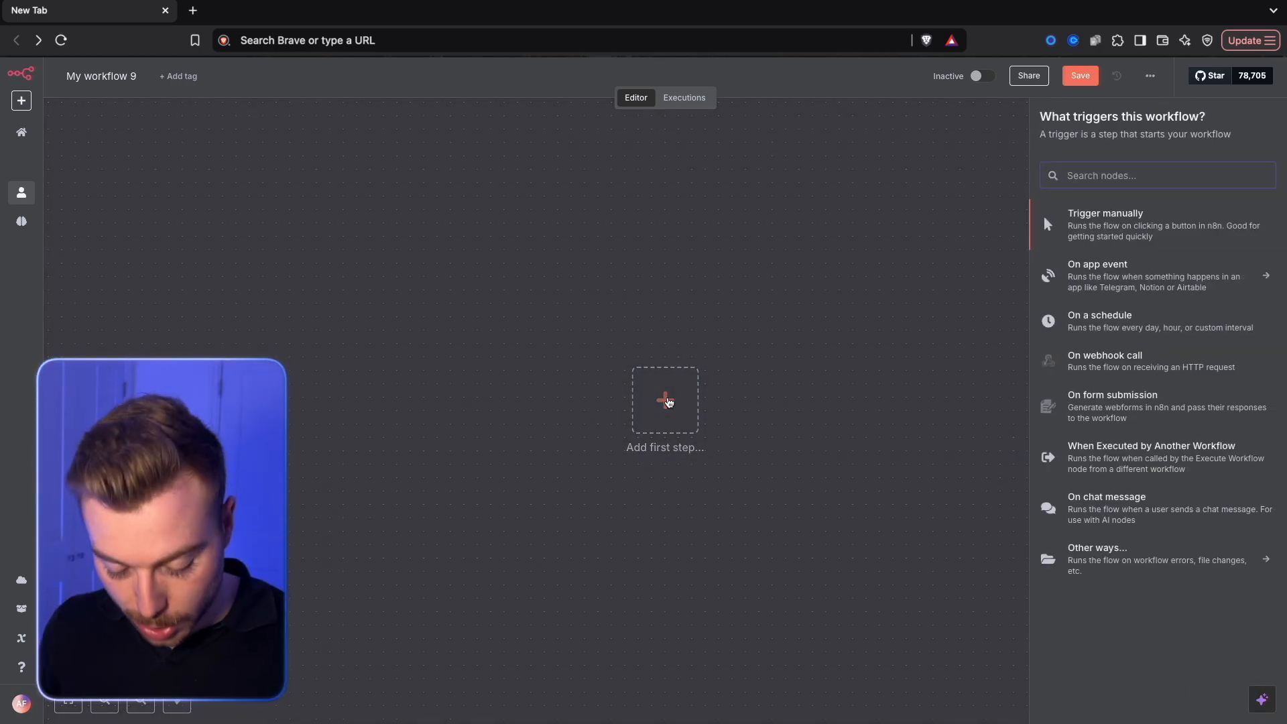
pyautogui.write('mcp')
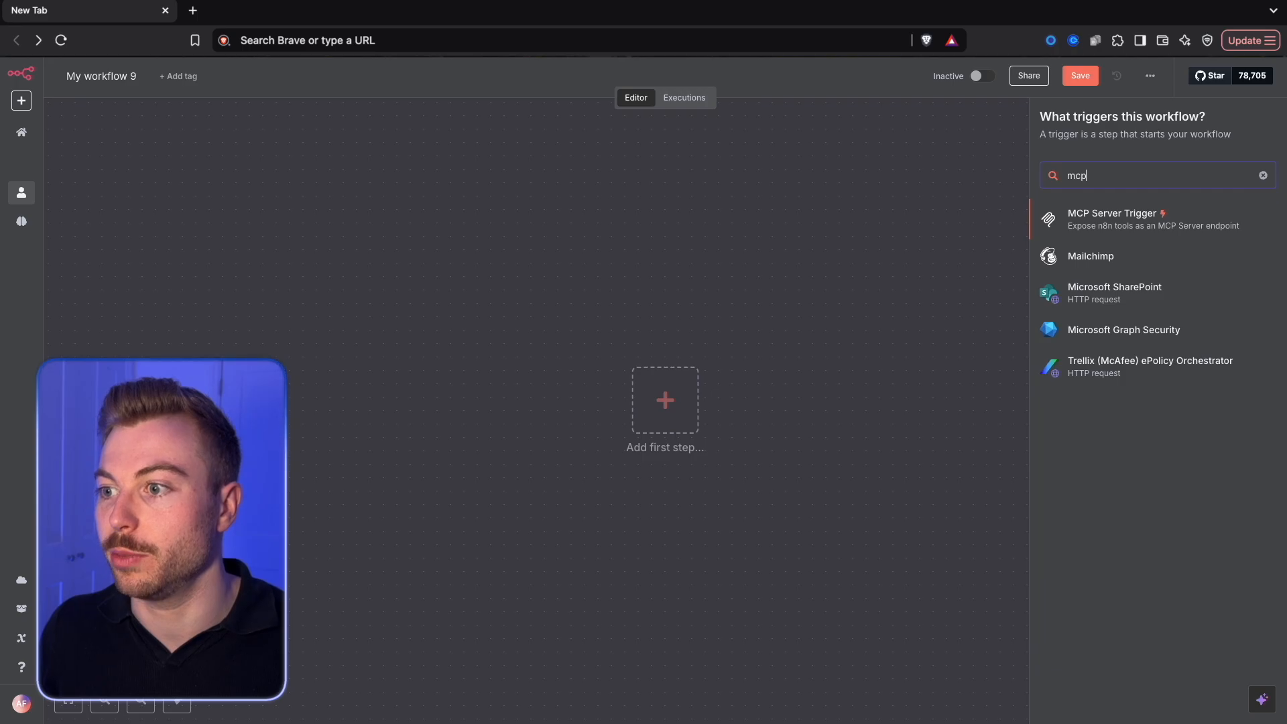
pyautogui.click(1165, 222)
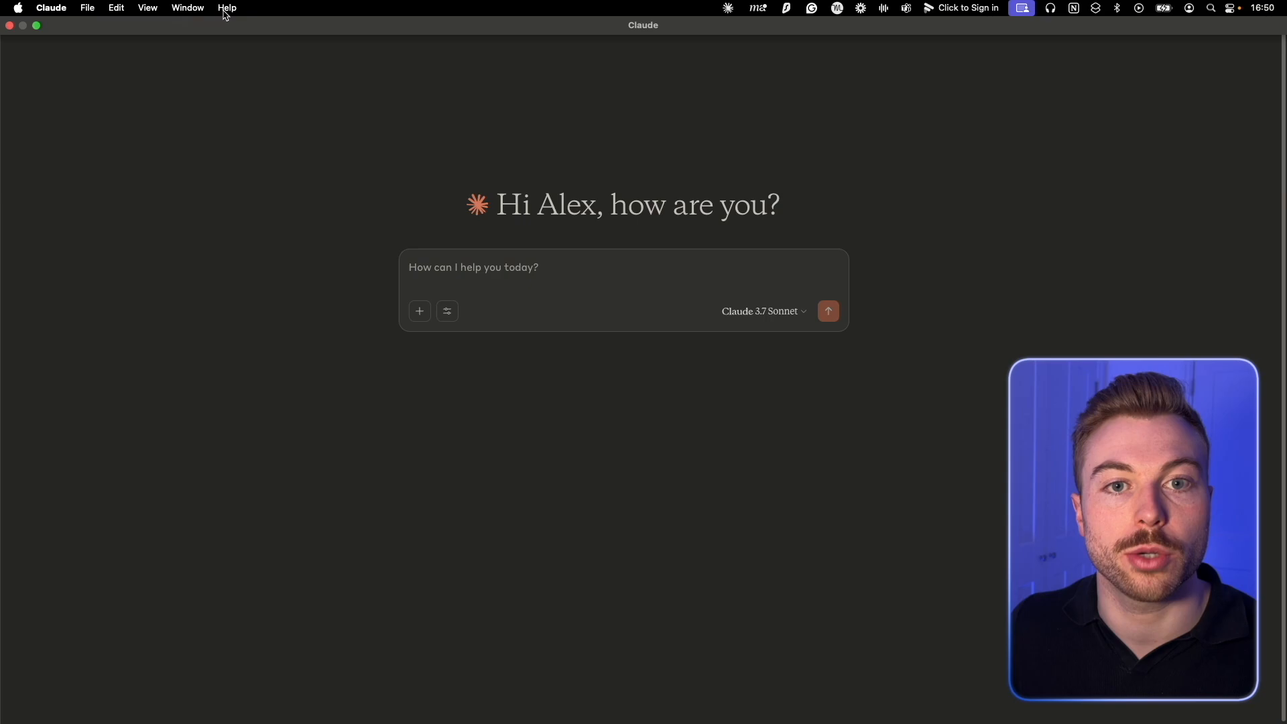
# Switch to Claude Desktop and enable Developer Mode
pyautogui.click(227, 8)
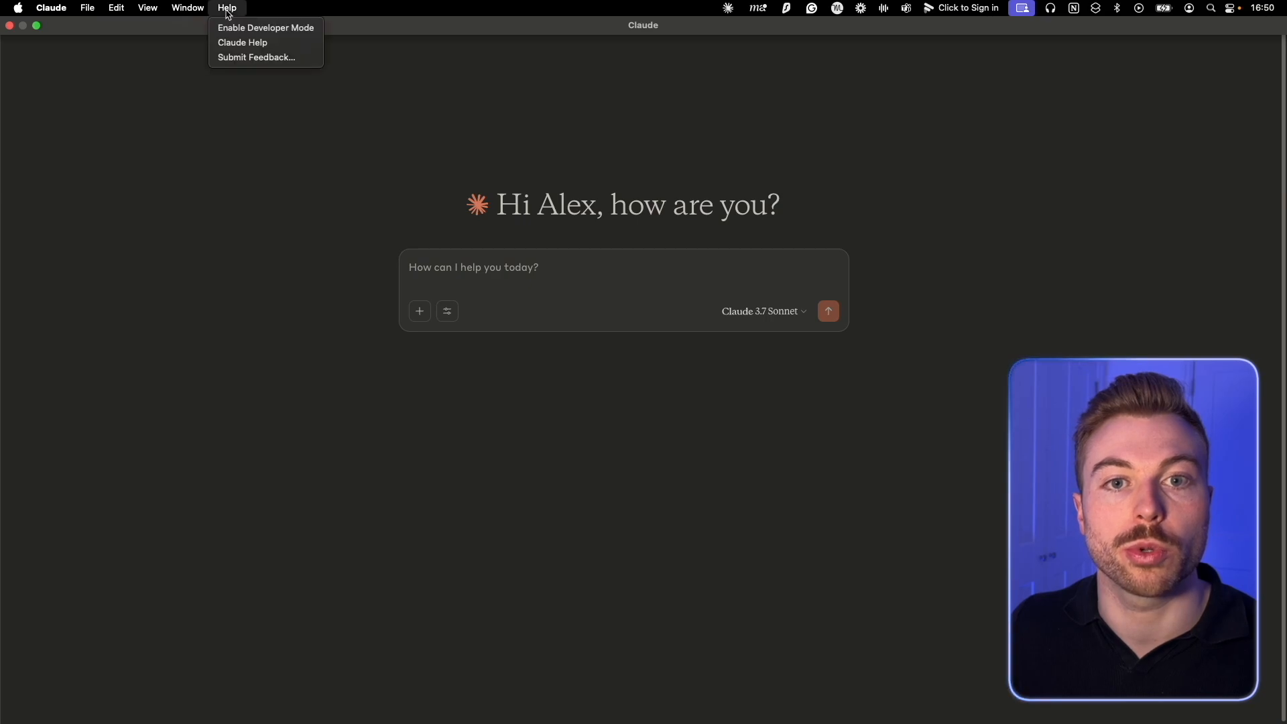
pyautogui.click(296, 30)
pyautogui.click(318, 272)
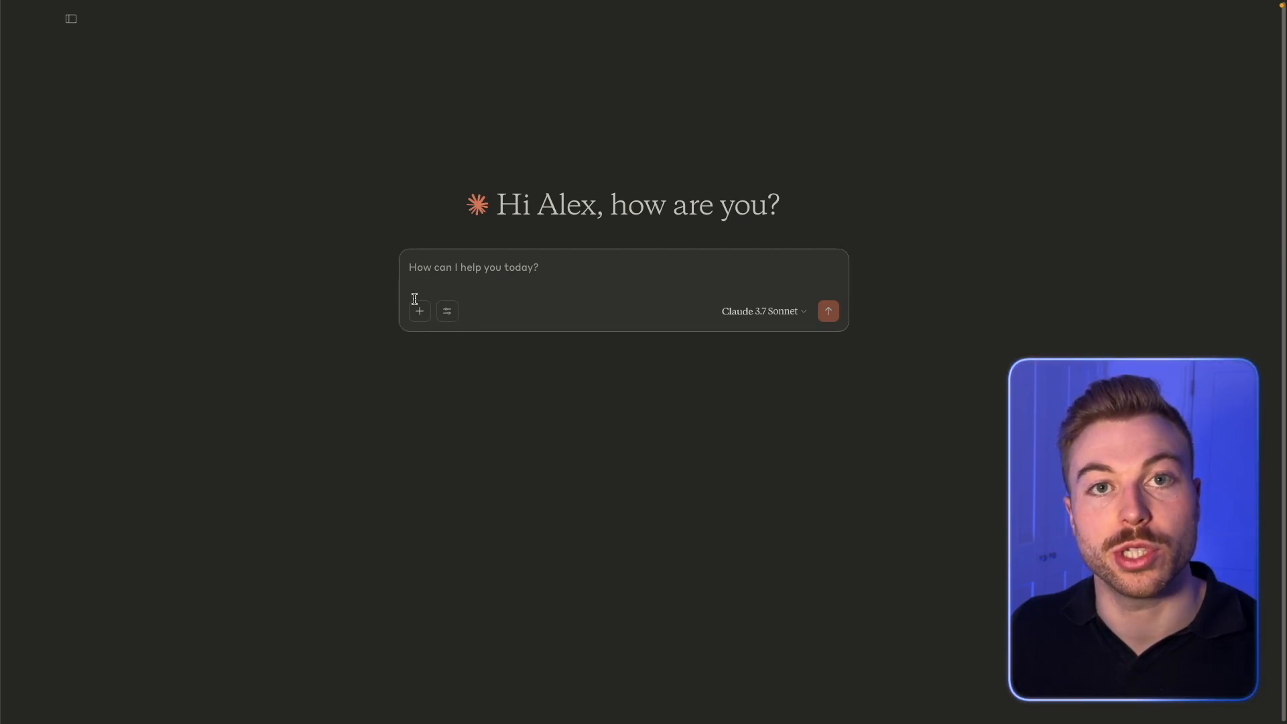
# Open Claude's developer settings, edit the MCP configuration, and open claude_desktop_config.json in the text editor
pyautogui.moveTo(229, 16)
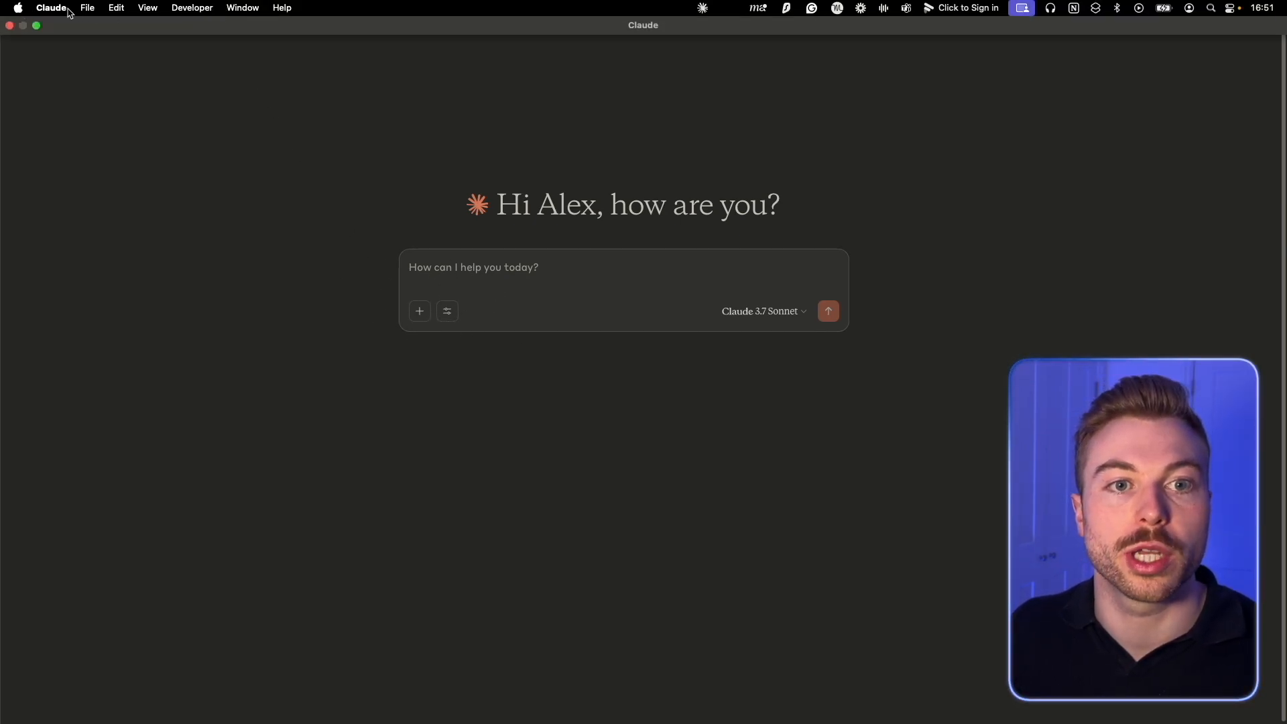
pyautogui.click(67, 9)
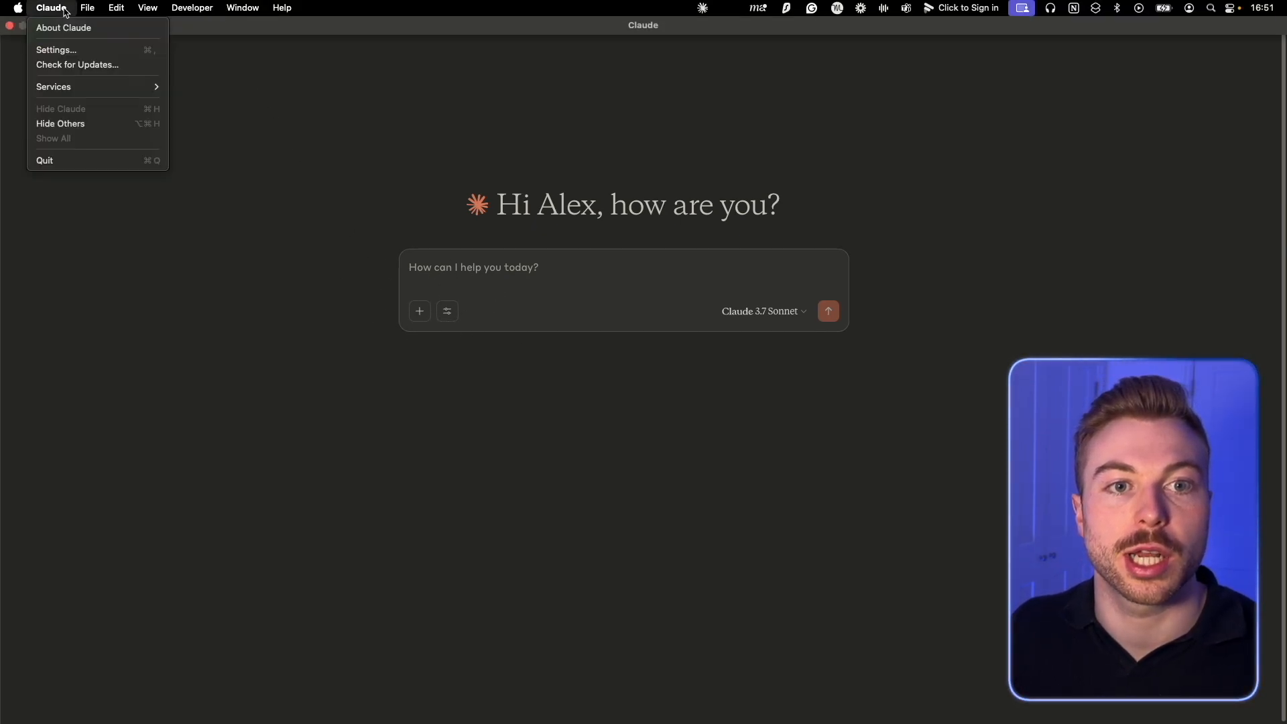
pyautogui.click(58, 50)
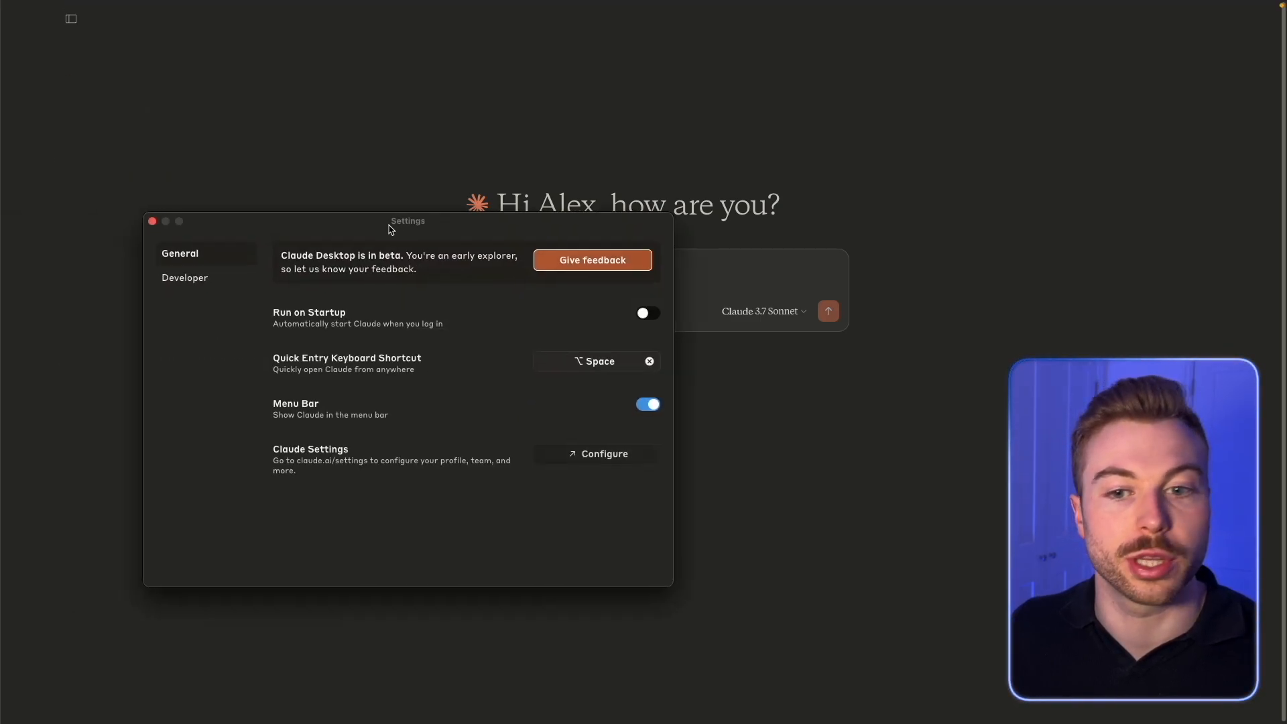
pyautogui.moveTo(390, 229); pyautogui.dragTo(402, 161)
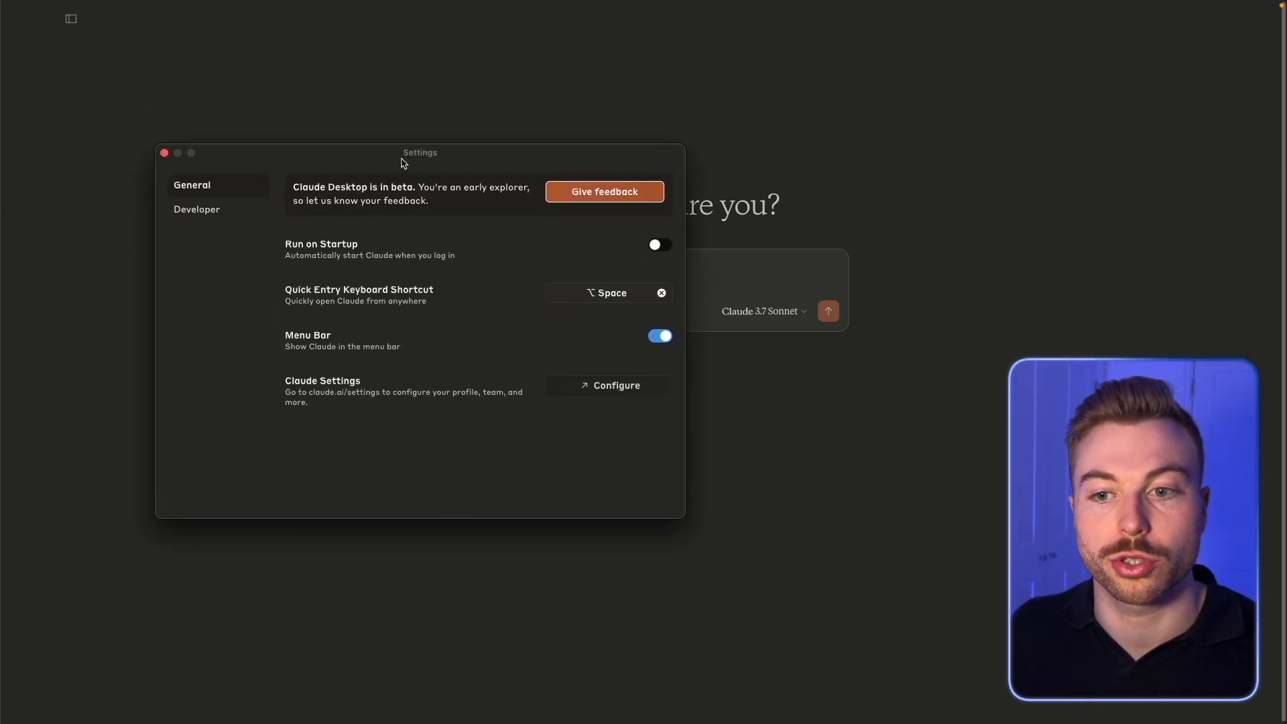
pyautogui.click(201, 211)
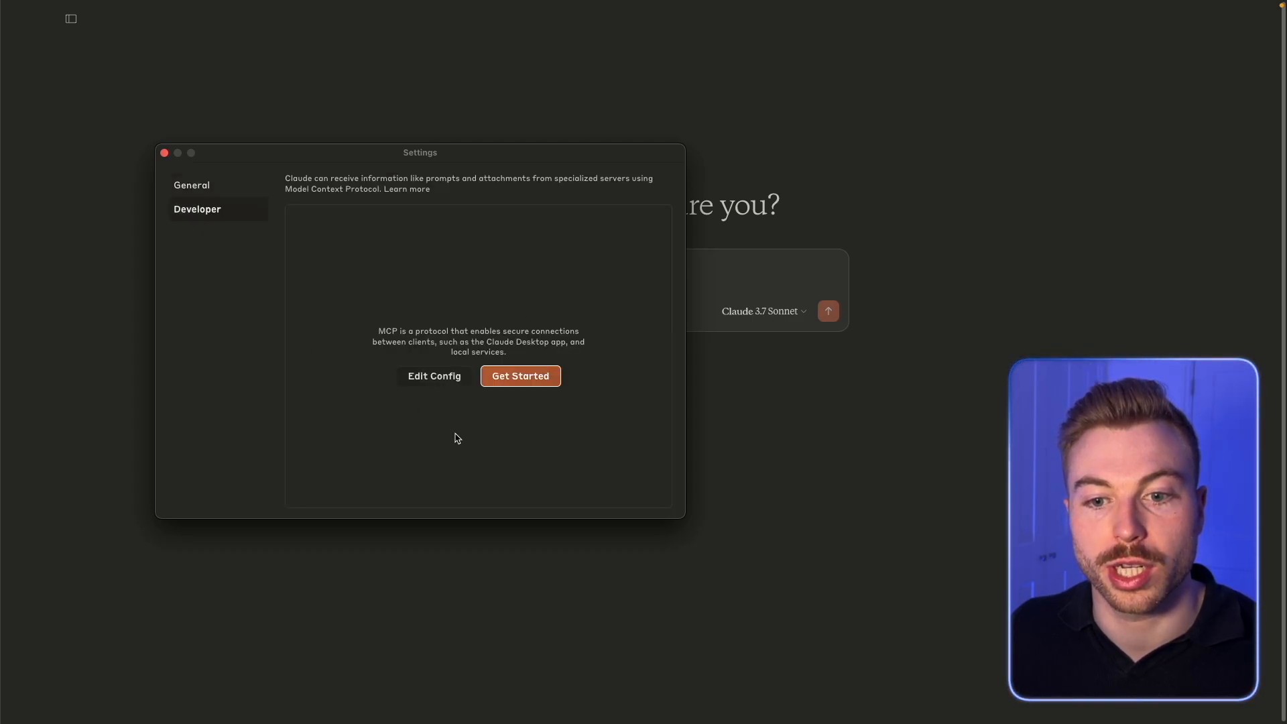
pyautogui.click(433, 376)
pyautogui.doubleClick(870, 299)
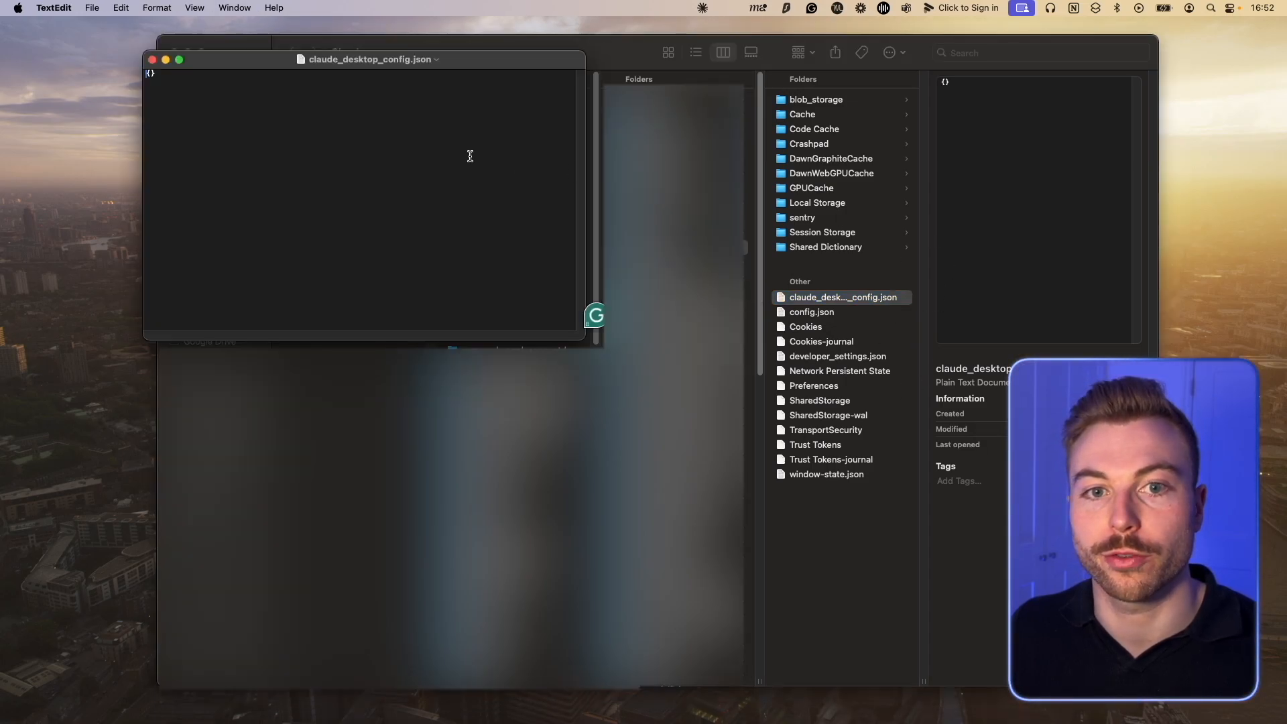
# Replace the contents of claude_desktop_config.json with an "n8n" MCP server running npx with arguments -y, supergateway, --sse and the placeholder N8N-WEBHOOK-URL
pyautogui.moveTo(375, 59); pyautogui.dragTo(621, 94)
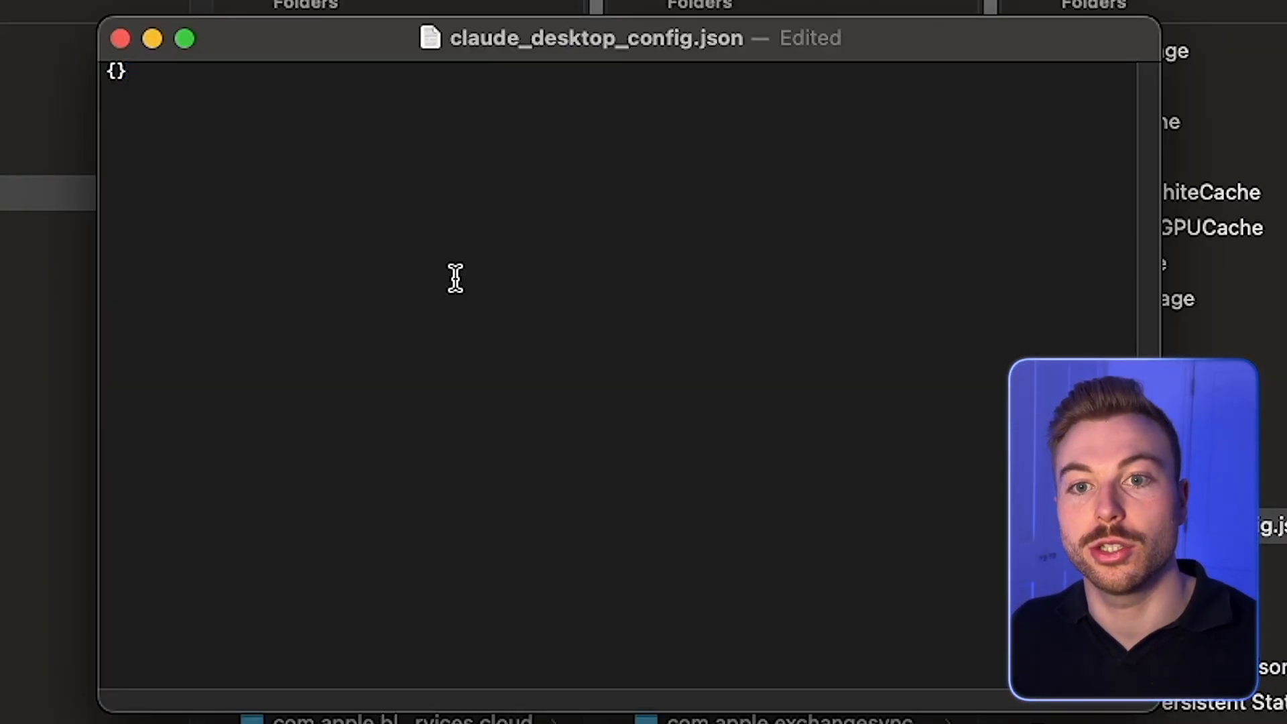
pyautogui.press('super+a')
pyautogui.write('{   "mcpServers": {    "n8n": {        "command": "npx",        "args": [          "-y",          "supergateway",          "--sse",          "N8N-WEBHOOK-URL"        ]      }  } }')
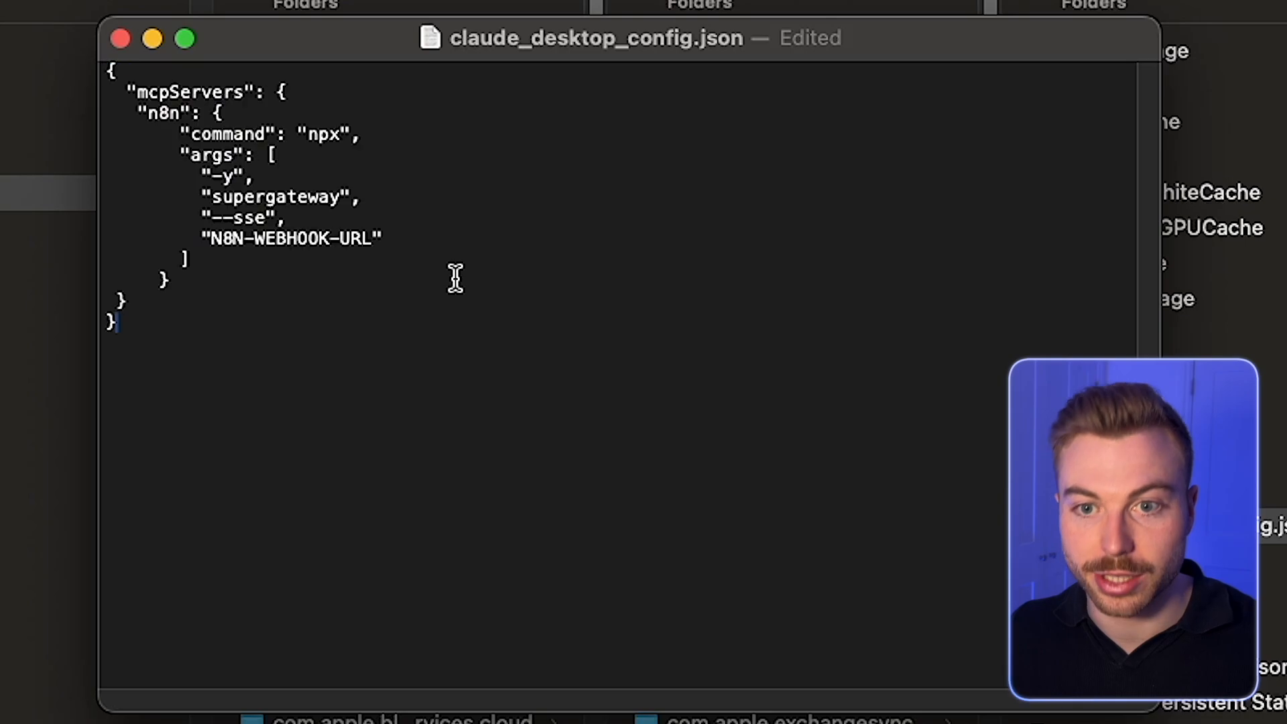
pyautogui.moveTo(211, 239); pyautogui.dragTo(368, 235)
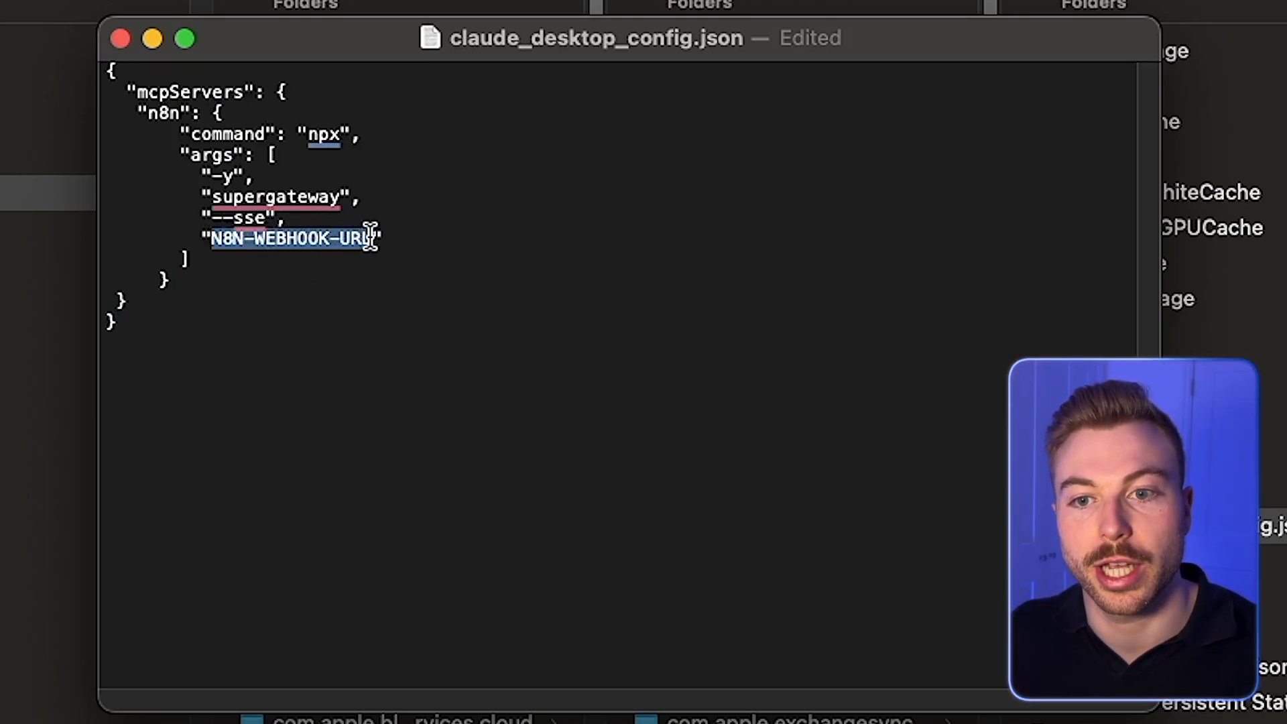
pyautogui.click(370, 398)
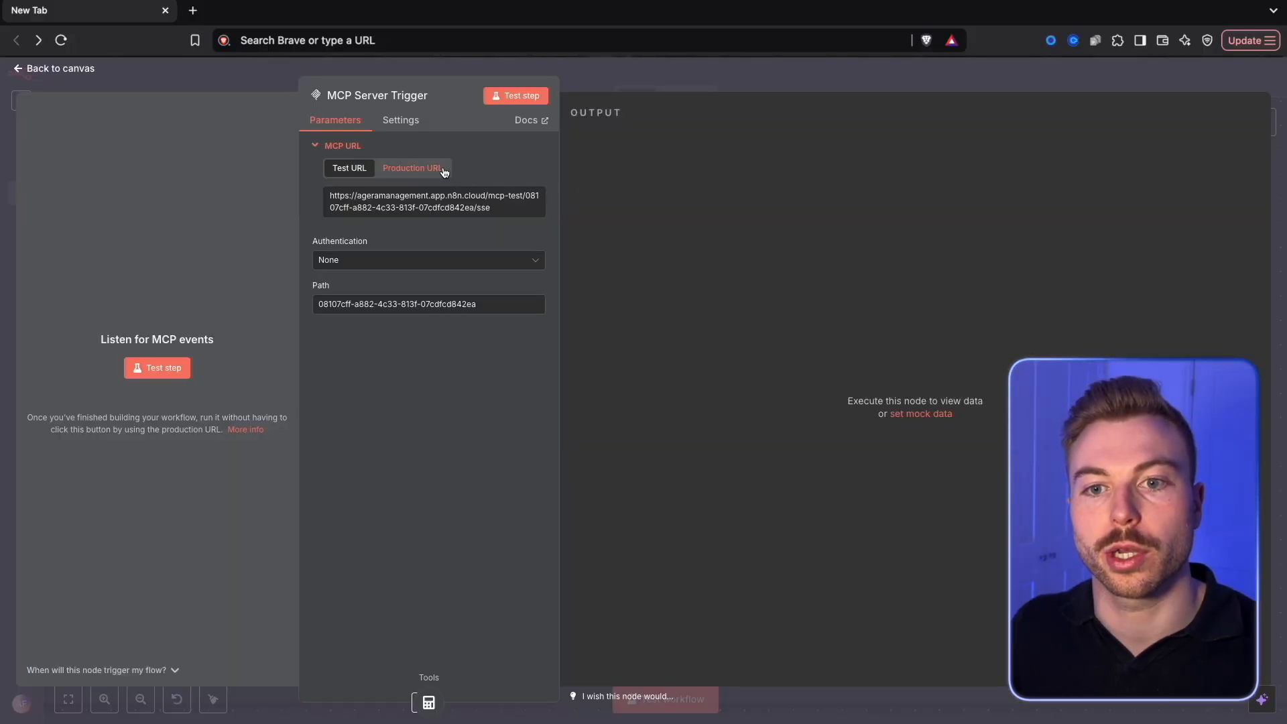
# Switch to n8n, copy the MCP Server Trigger's production URL, and view its authentication options
pyautogui.click(444, 173)
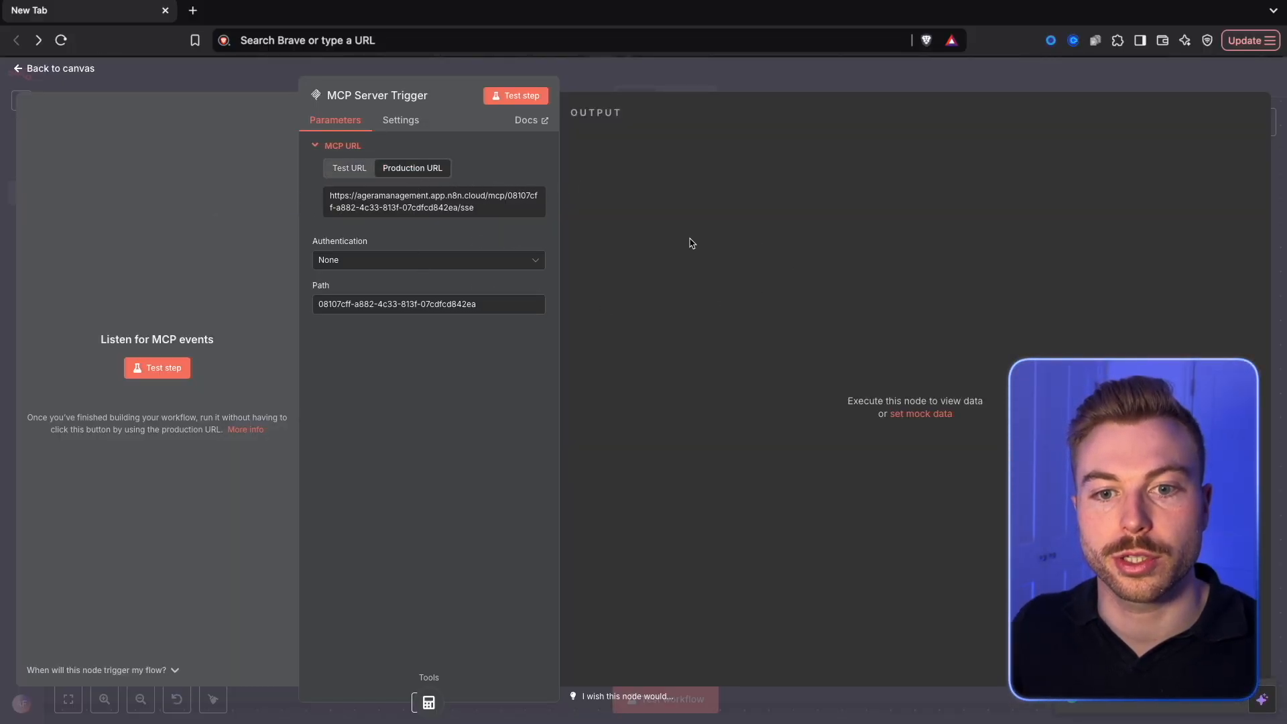
pyautogui.click(422, 259)
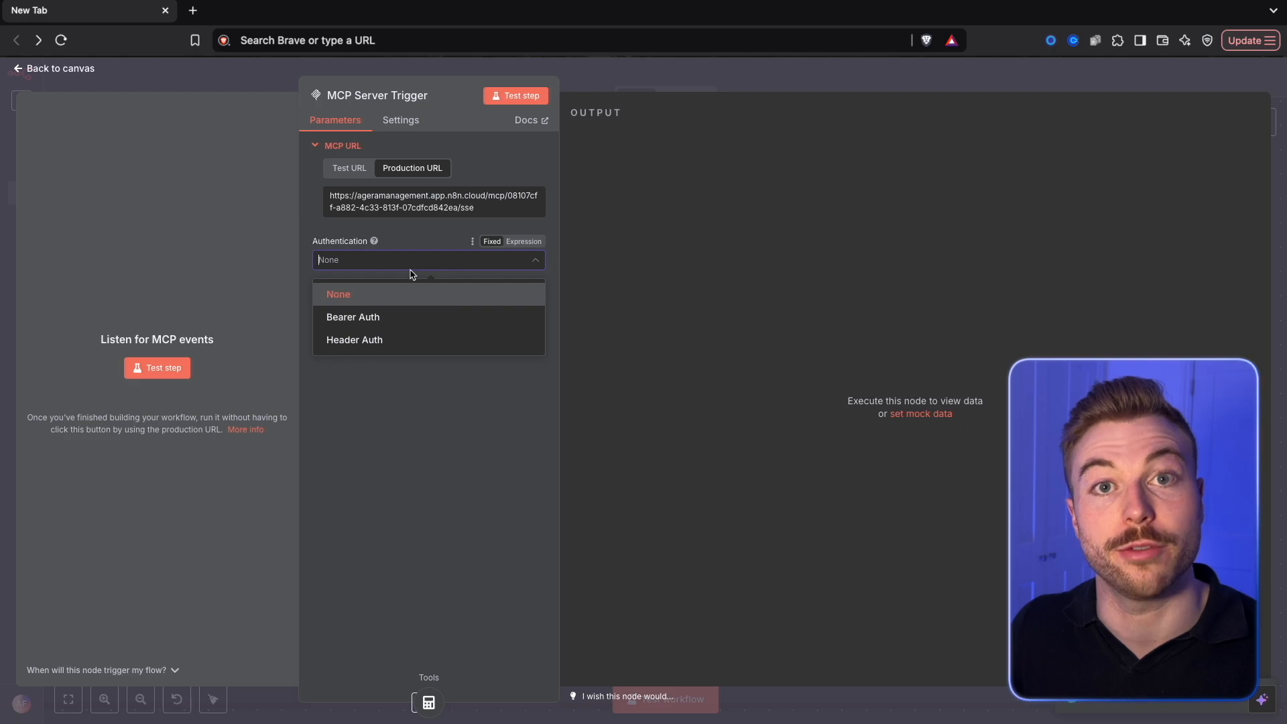
pyautogui.click(886, 114)
# Return to the canvas and activate the MCP server workflow
pyautogui.click(878, 83)
pyautogui.click(970, 75)
pyautogui.click(764, 418)
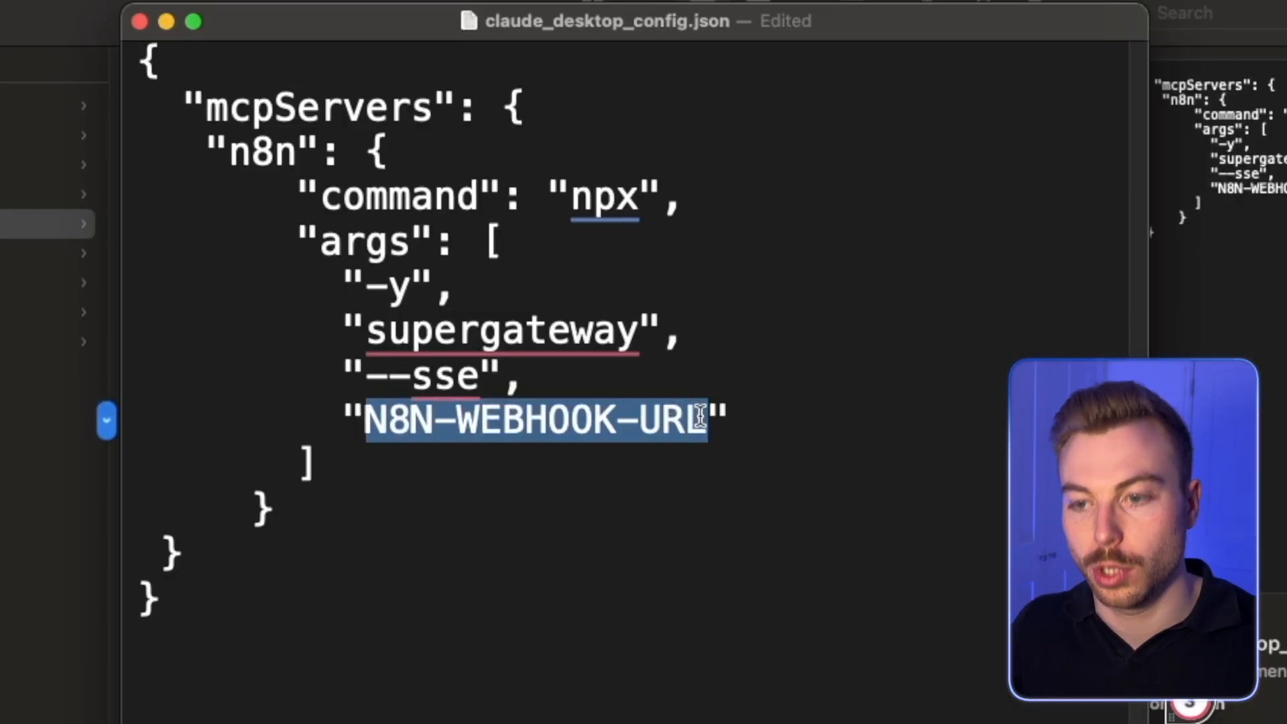
# Replace the N8N-WEBHOOK-URL placeholder in claude_desktop_config.json with the copied production URL, then save and close the file
pyautogui.press('super+v')
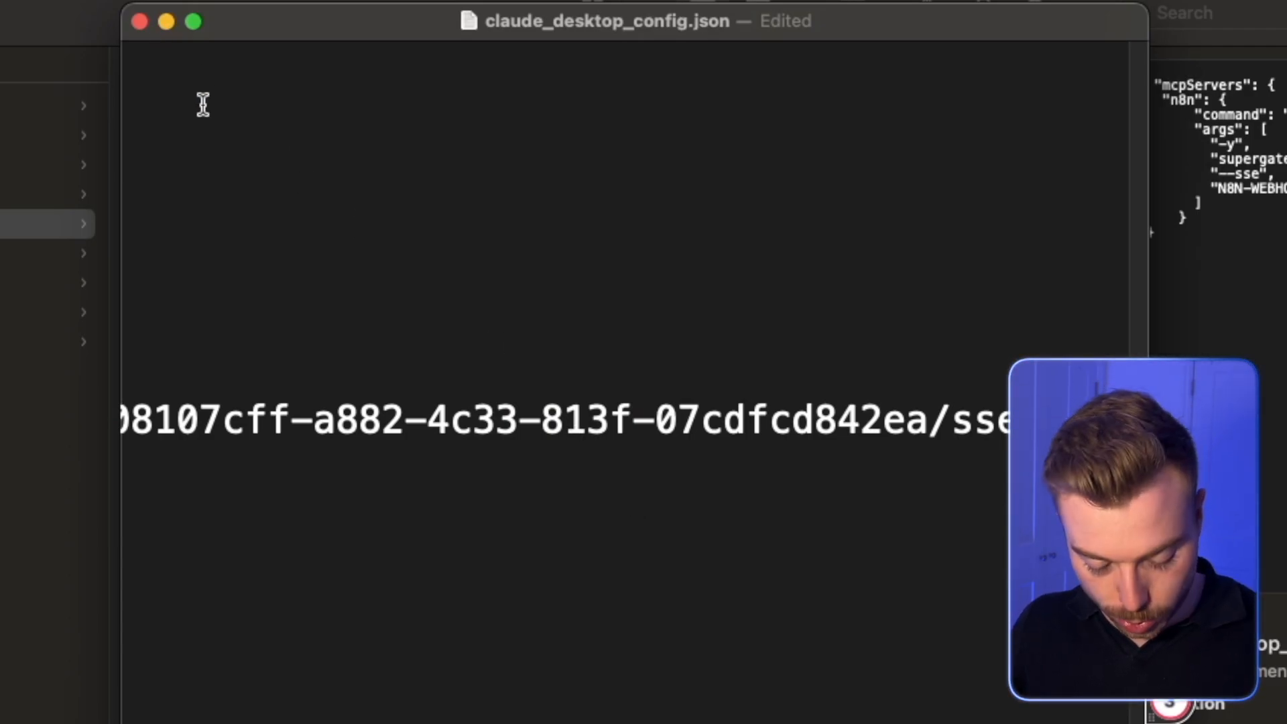
pyautogui.press('super+s')
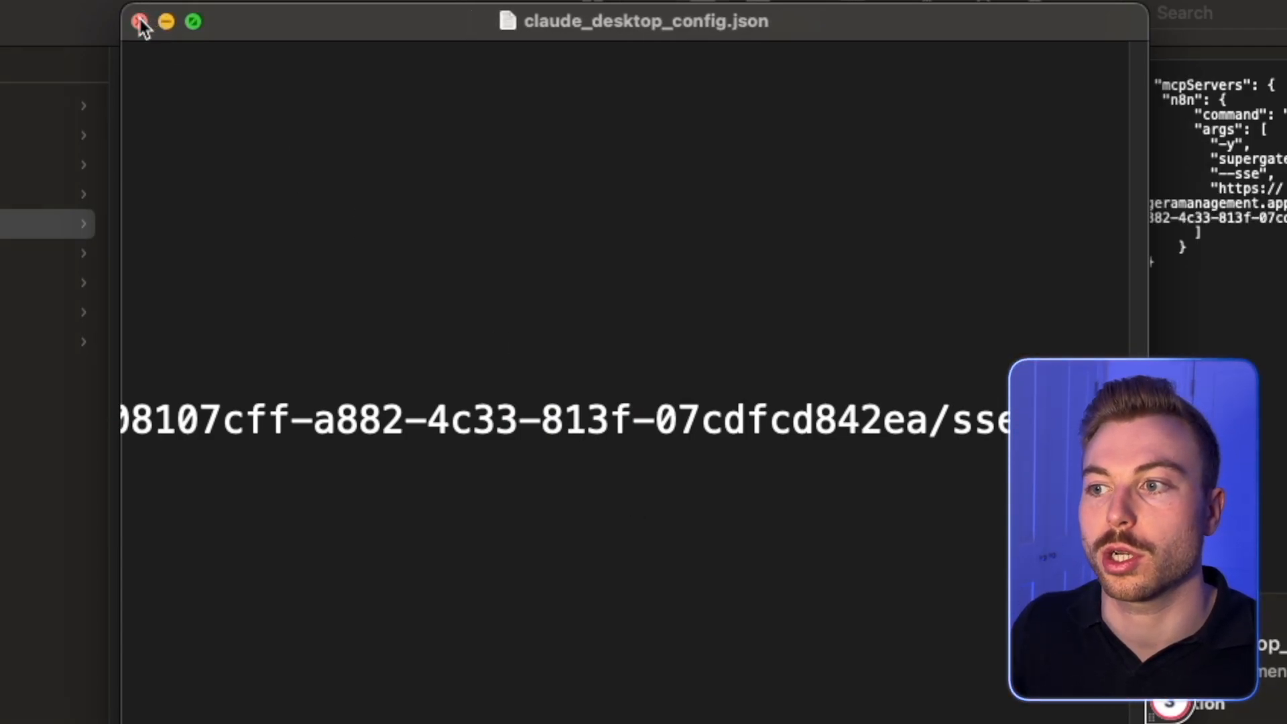
pyautogui.click(141, 23)
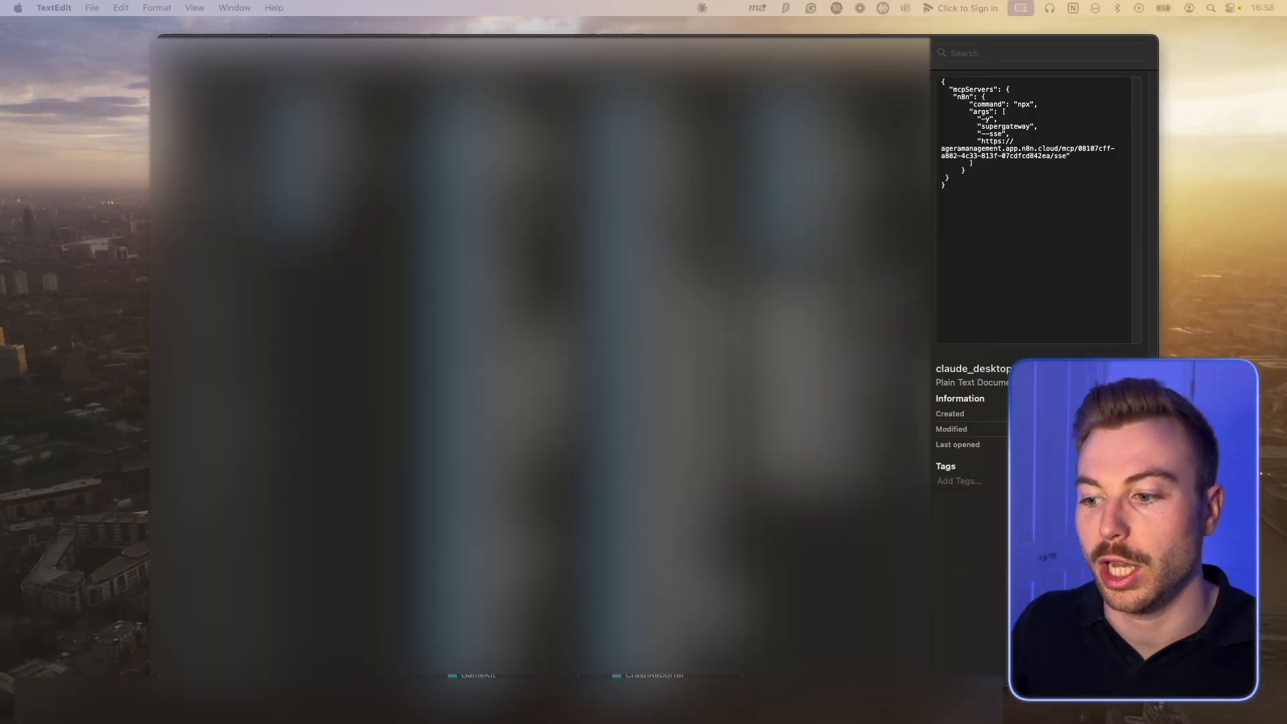
# Switch to Claude Desktop and examine the list of available MCP tools and the server providing them
pyautogui.moveTo(1126, 718)
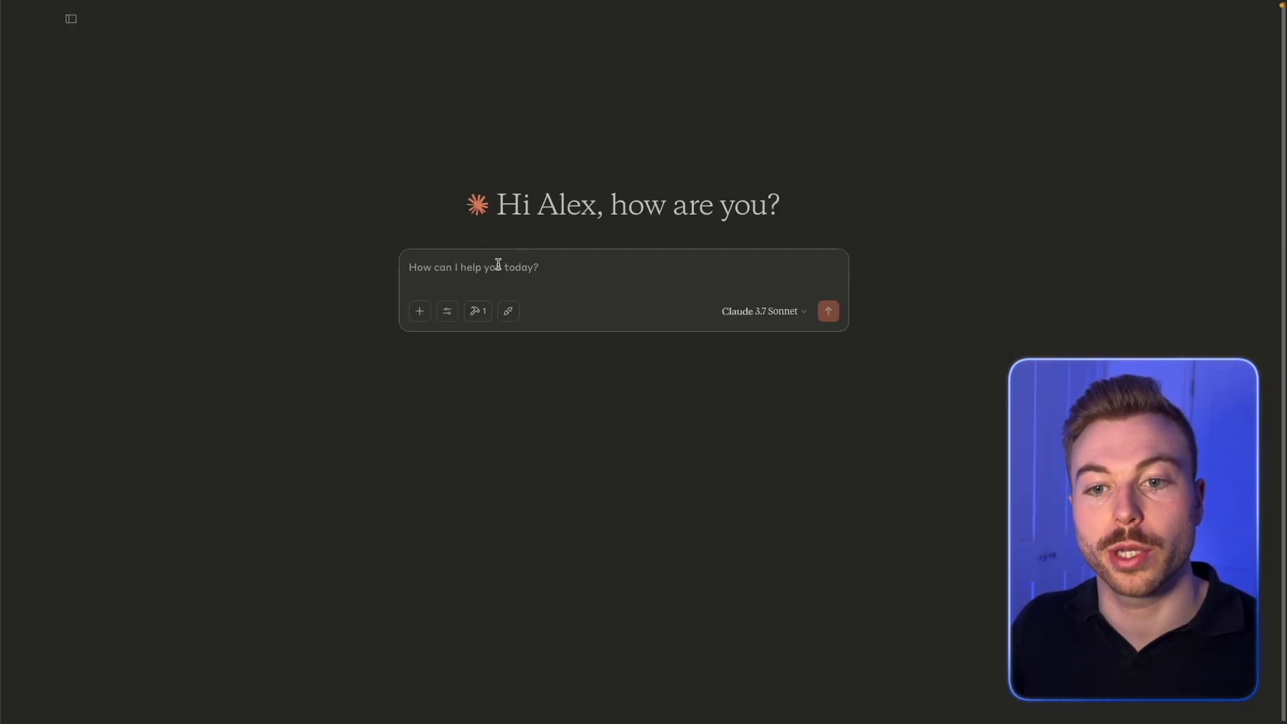
pyautogui.click(482, 309)
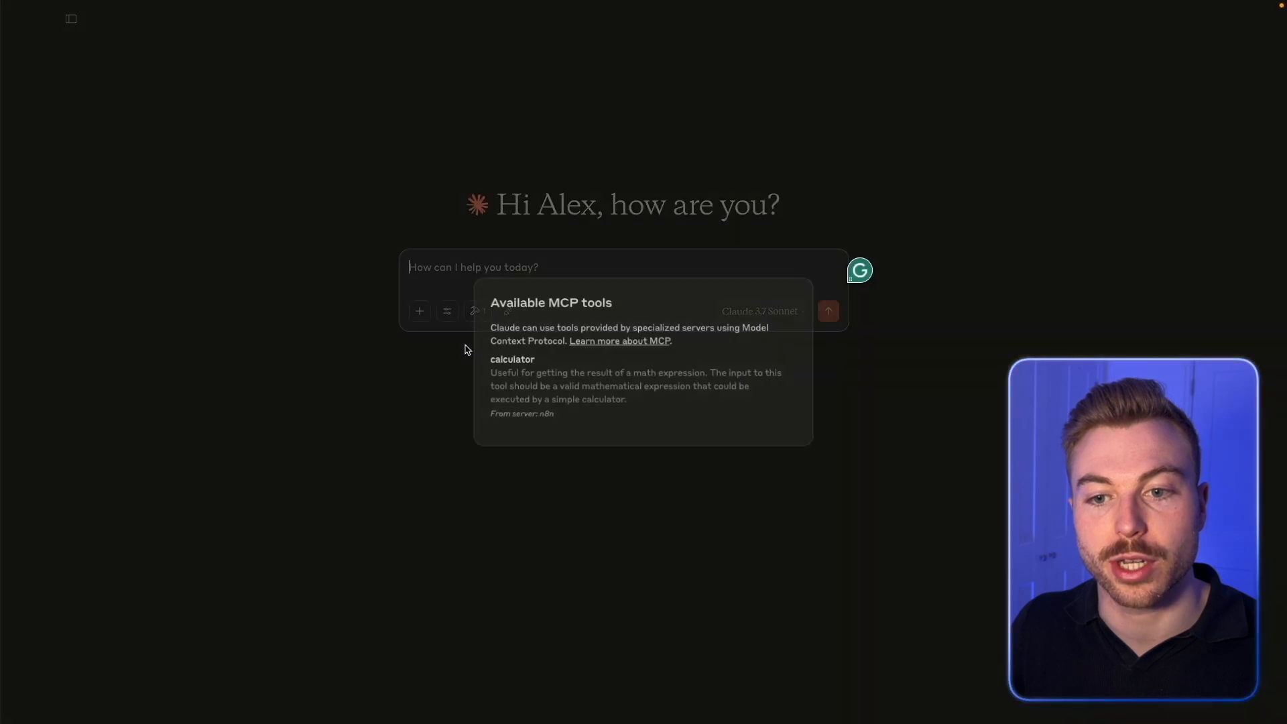
pyautogui.moveTo(506, 301); pyautogui.dragTo(655, 431)
pyautogui.click(364, 330)
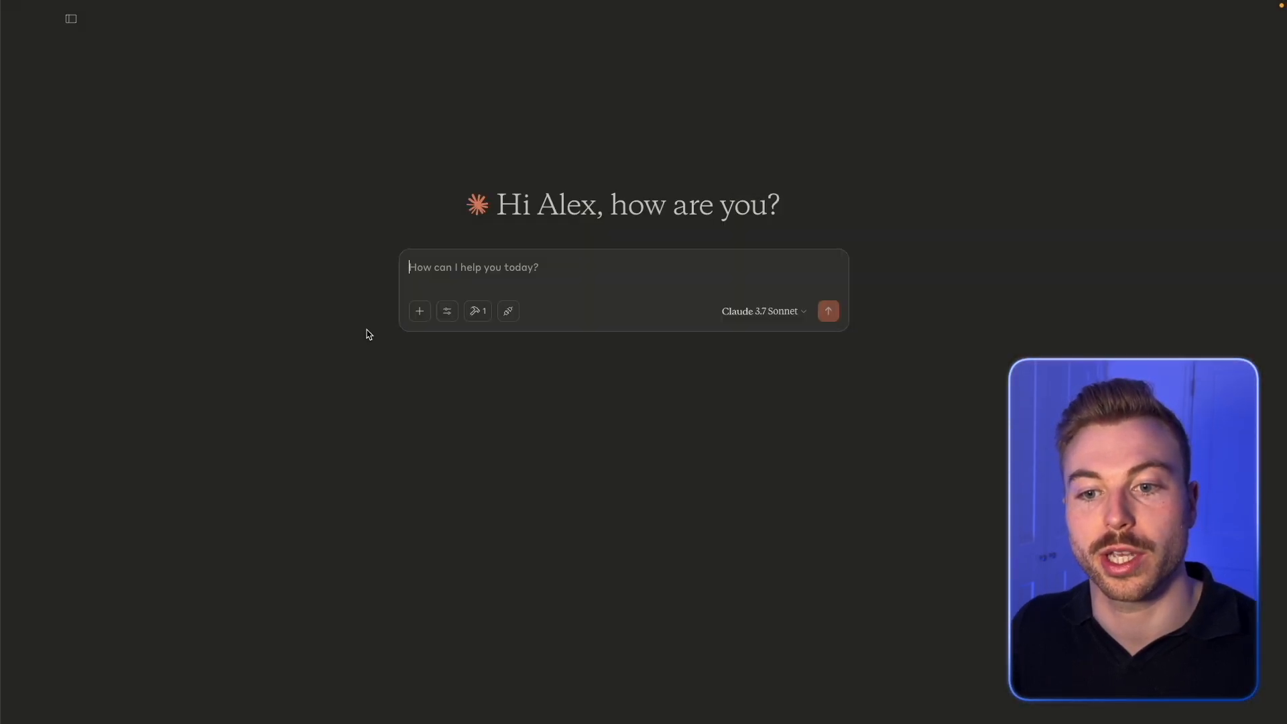
pyautogui.click(479, 312)
pyautogui.moveTo(626, 402); pyautogui.dragTo(491, 414)
pyautogui.click(534, 368)
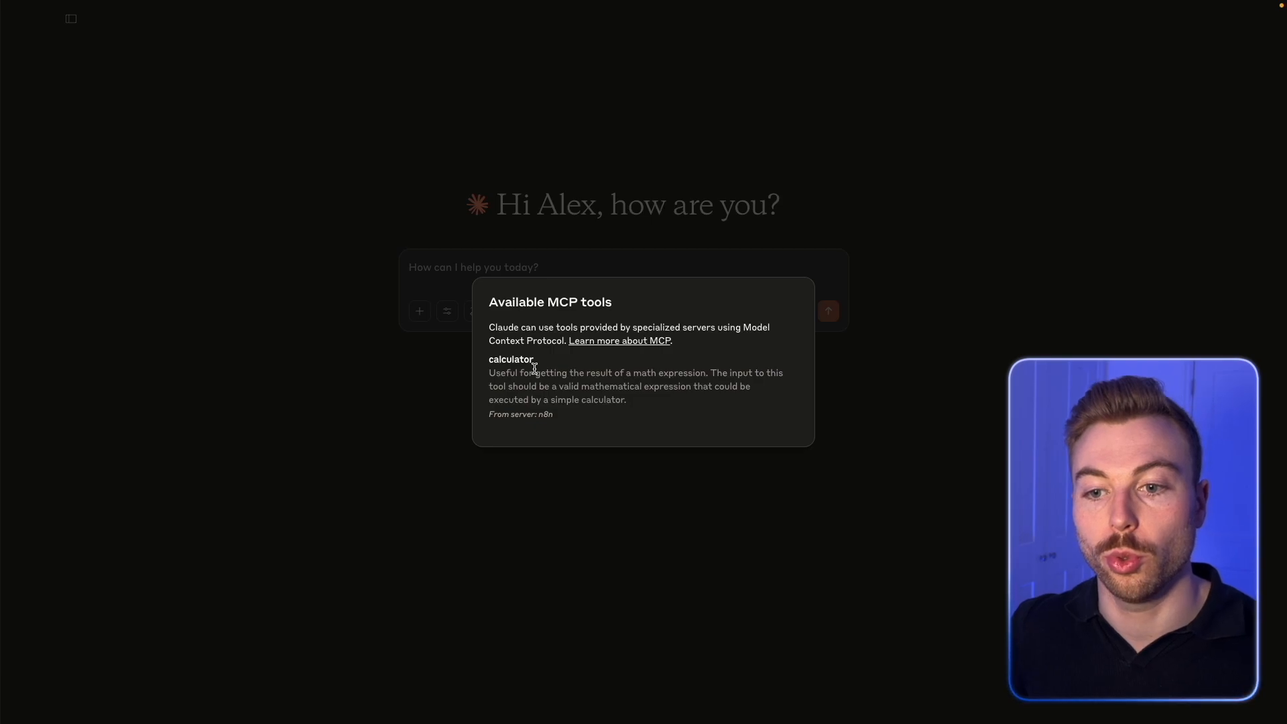
# Switch to n8n and view the tool nodes that can be attached to the MCP Server Trigger
pyautogui.hotkey('ctrl', 'Right')
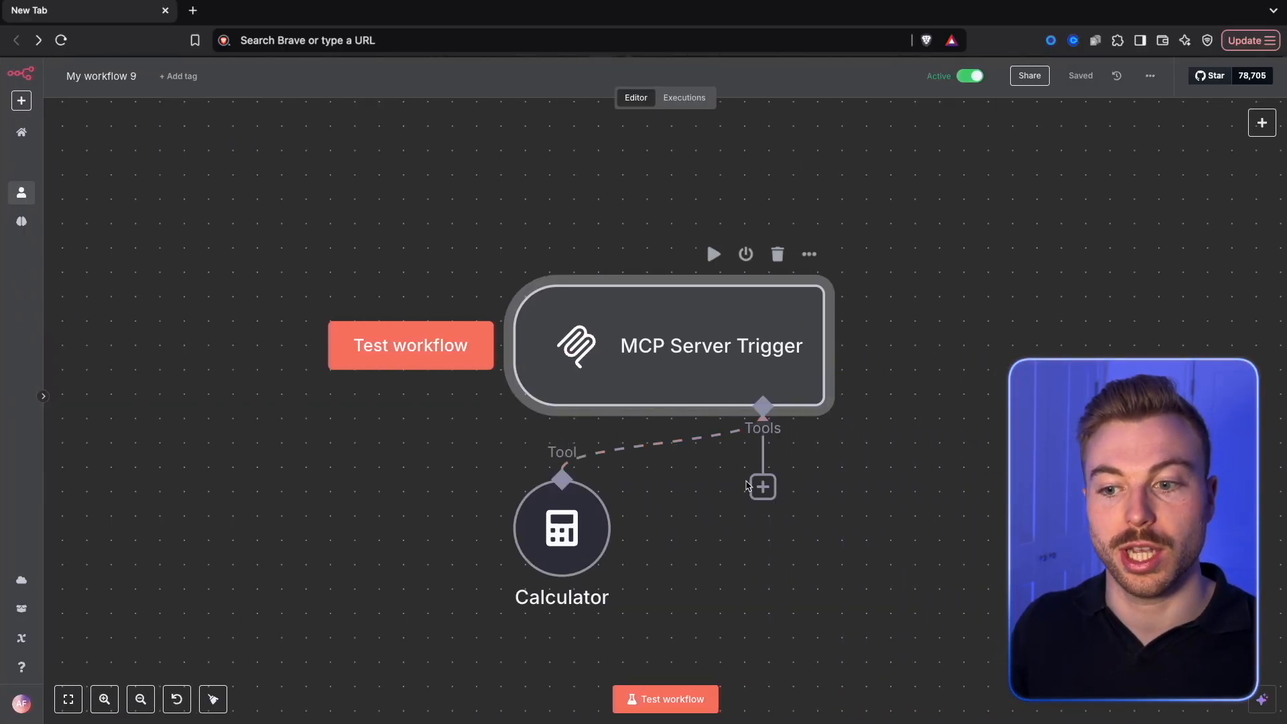
pyautogui.click(762, 486)
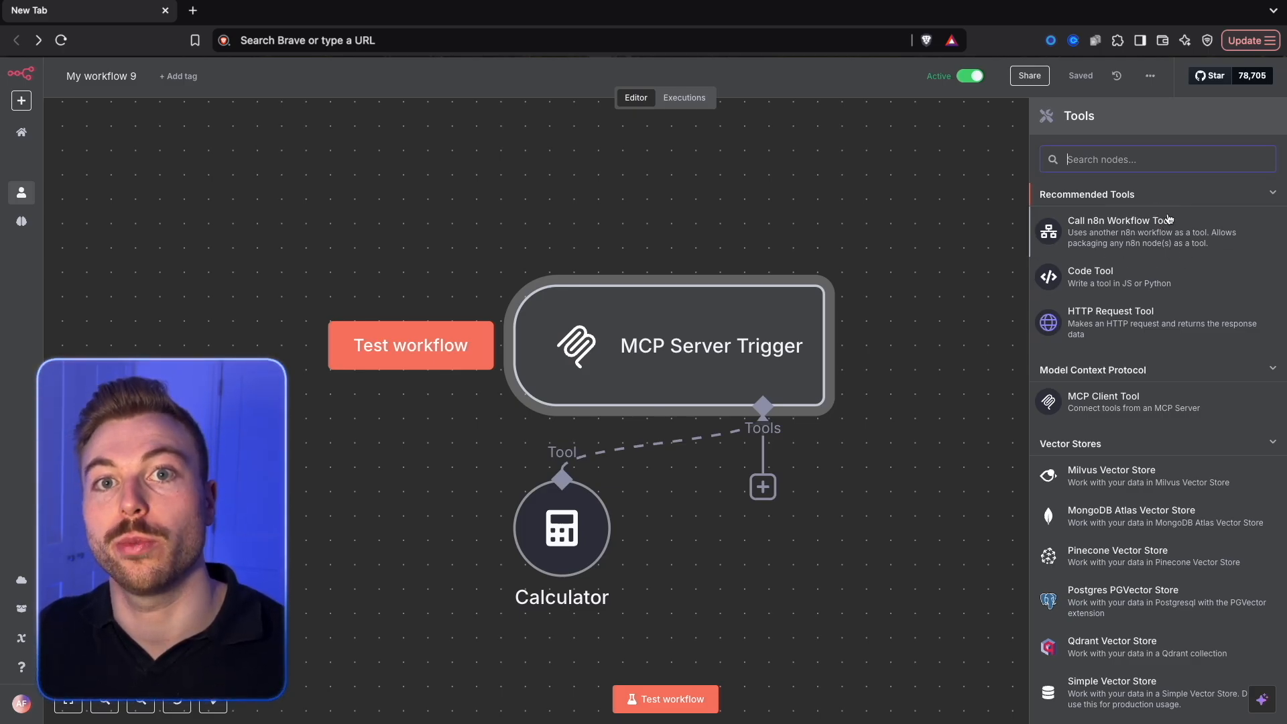
pyautogui.click(634, 210)
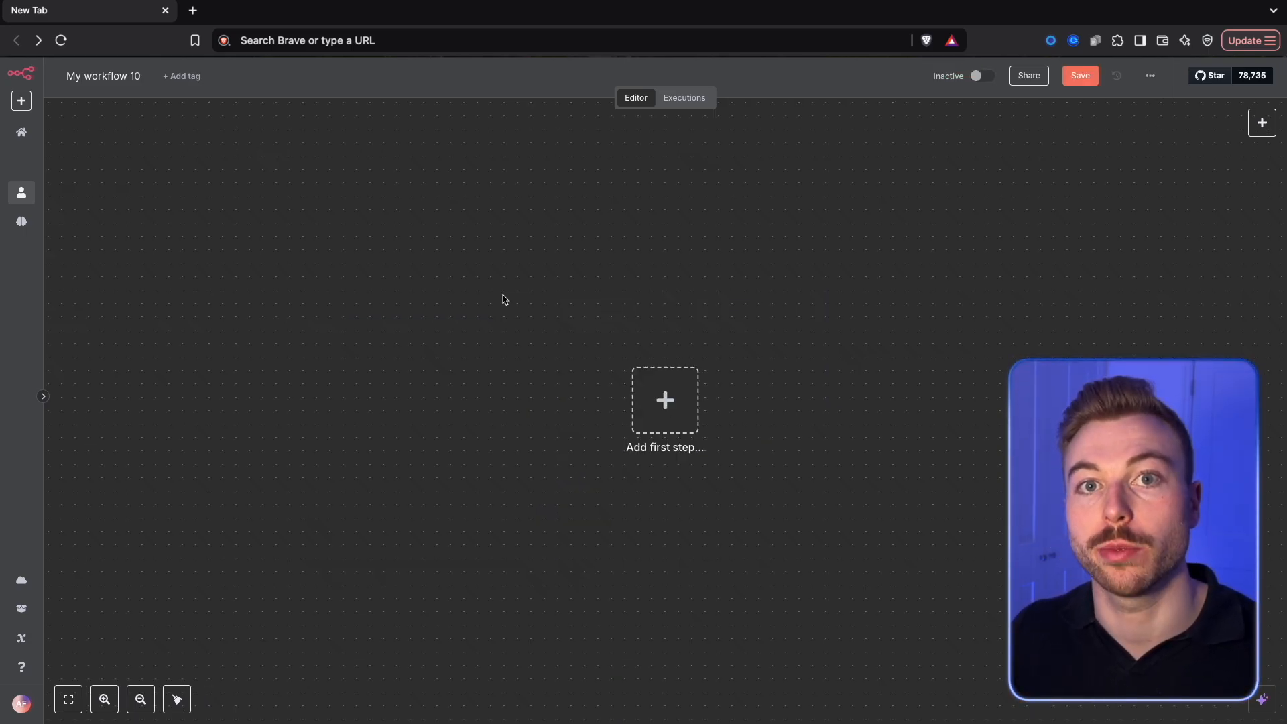
# Search the triggers for "chat" and add a Chat Trigger as the first step of the empty workflow
pyautogui.click(677, 412)
pyautogui.write('chat')
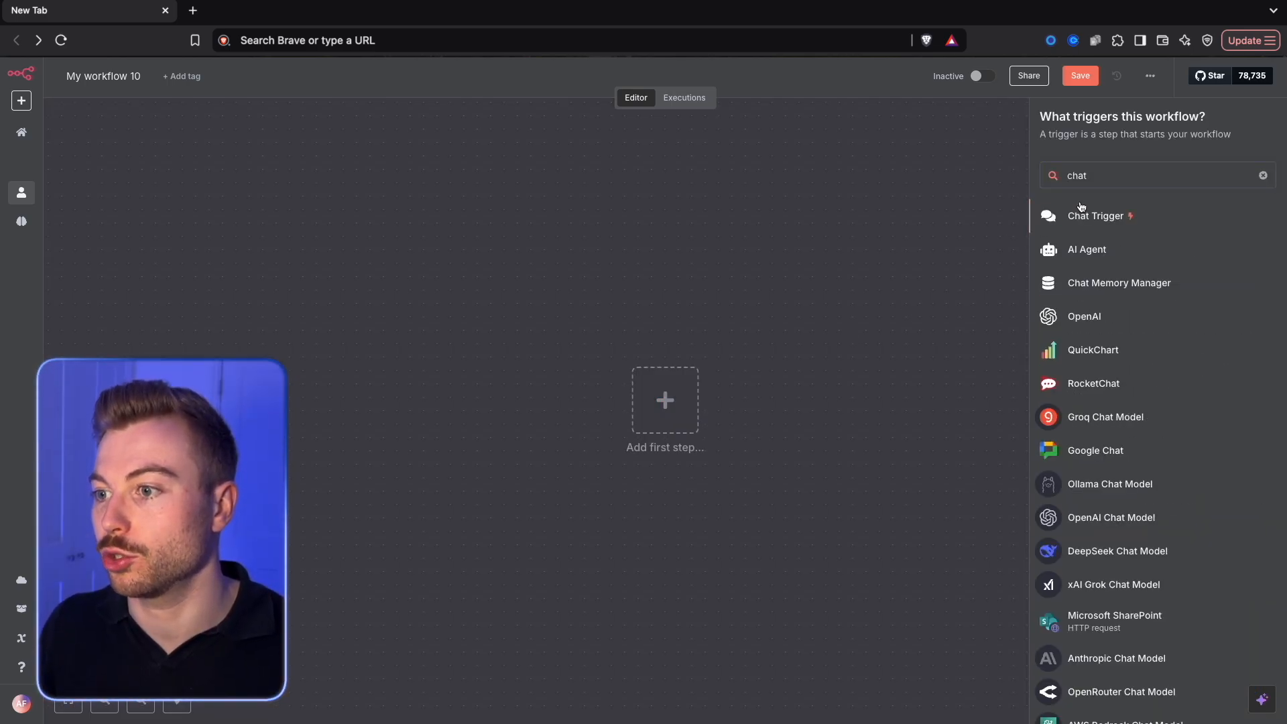
pyautogui.click(1062, 212)
pyautogui.press('Escape')
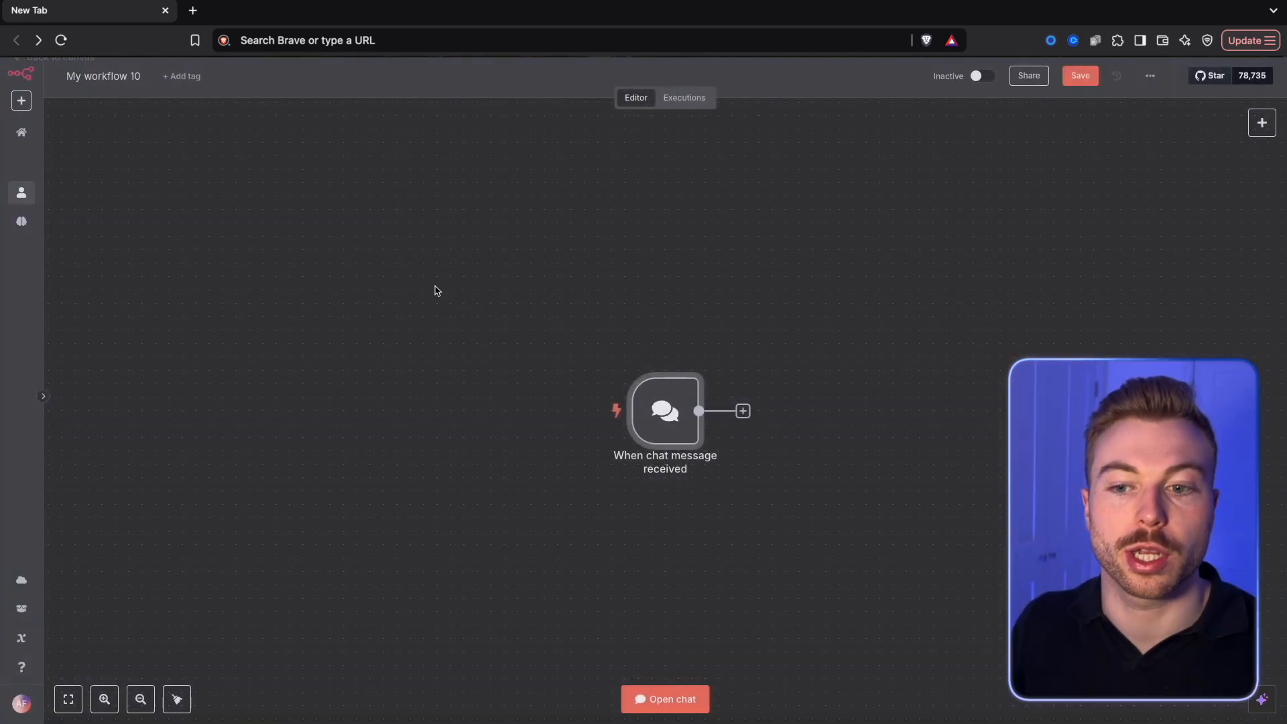
# Add an AI Agent after the chat trigger and attach an OpenAI Chat Model to its chat model input
pyautogui.click(743, 411)
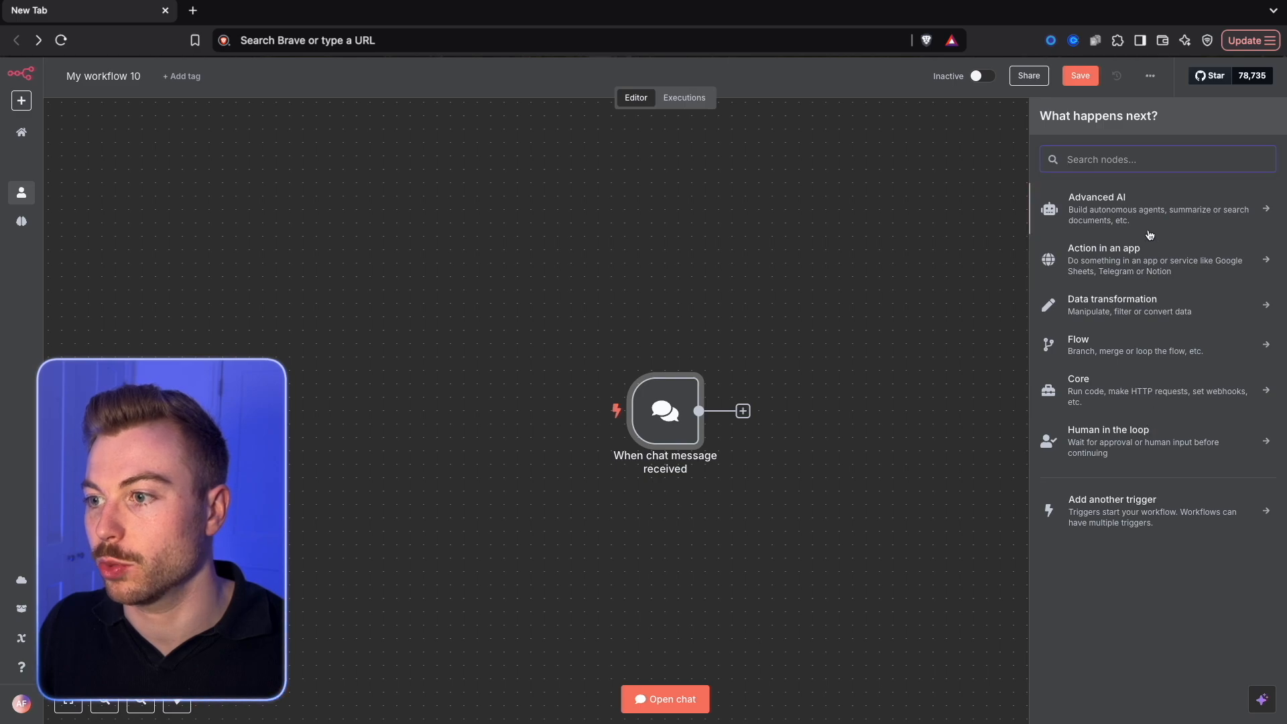
pyautogui.click(1135, 213)
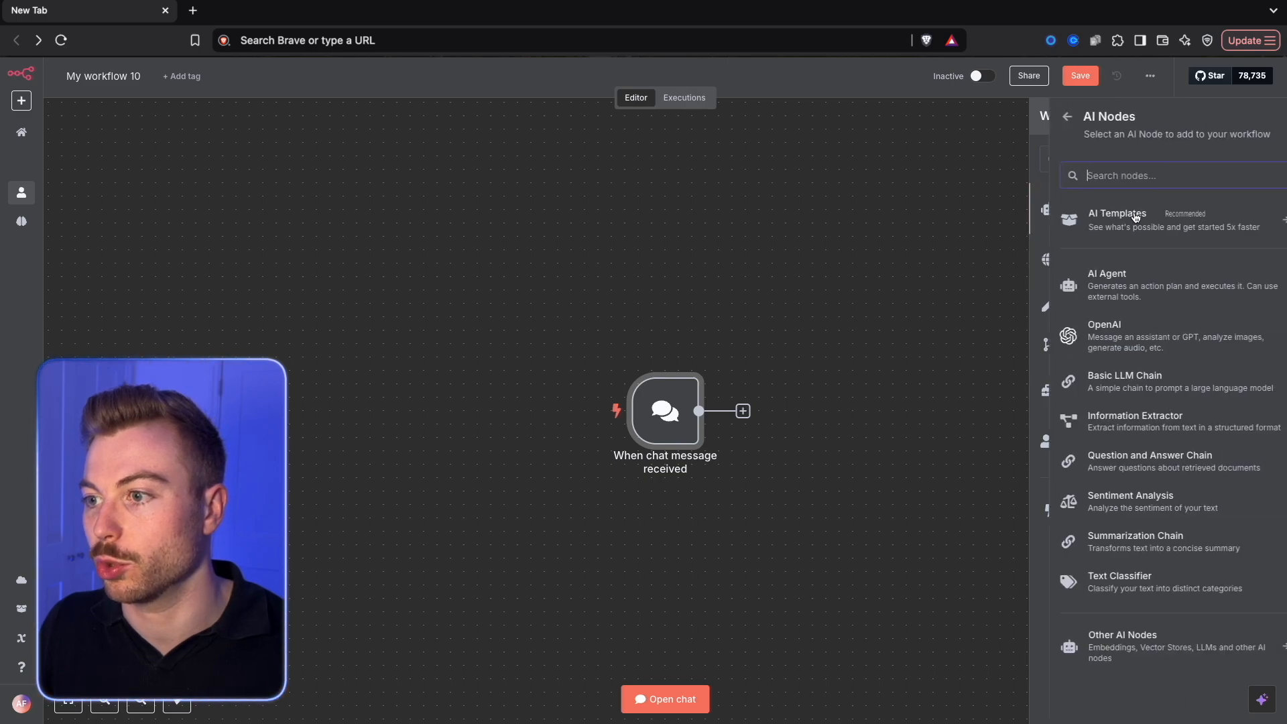
pyautogui.click(1102, 294)
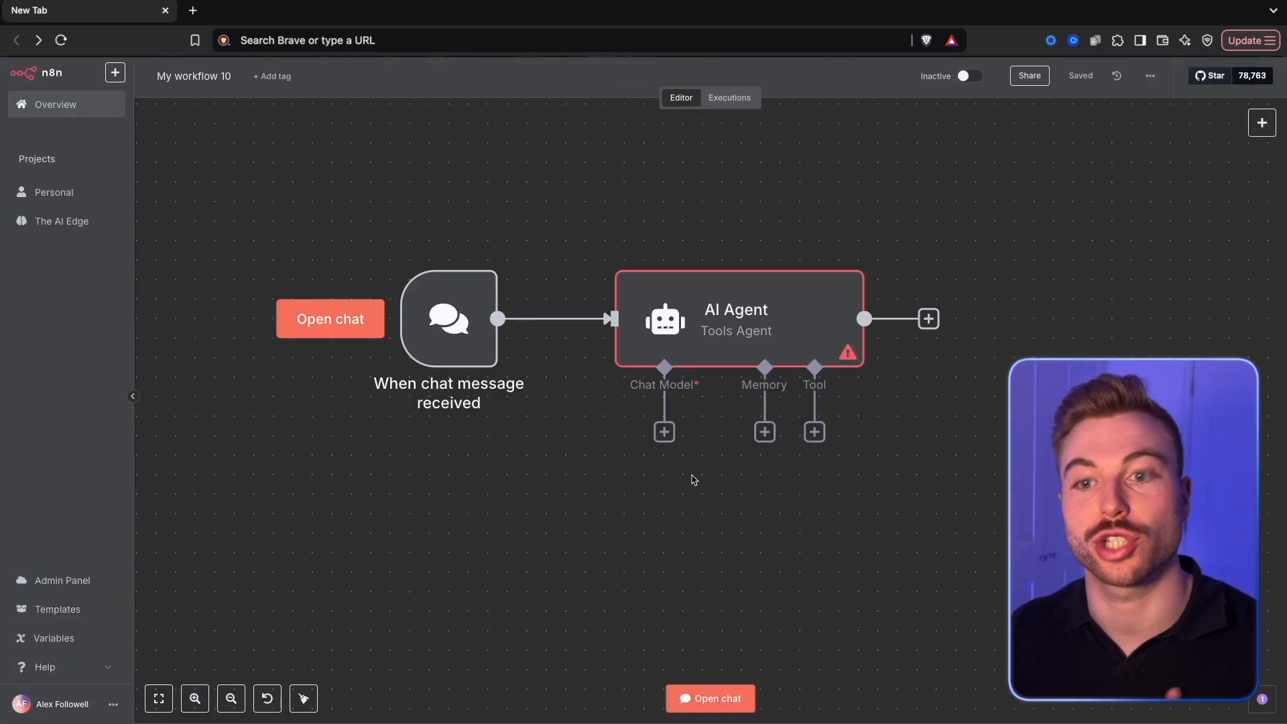
pyautogui.click(665, 434)
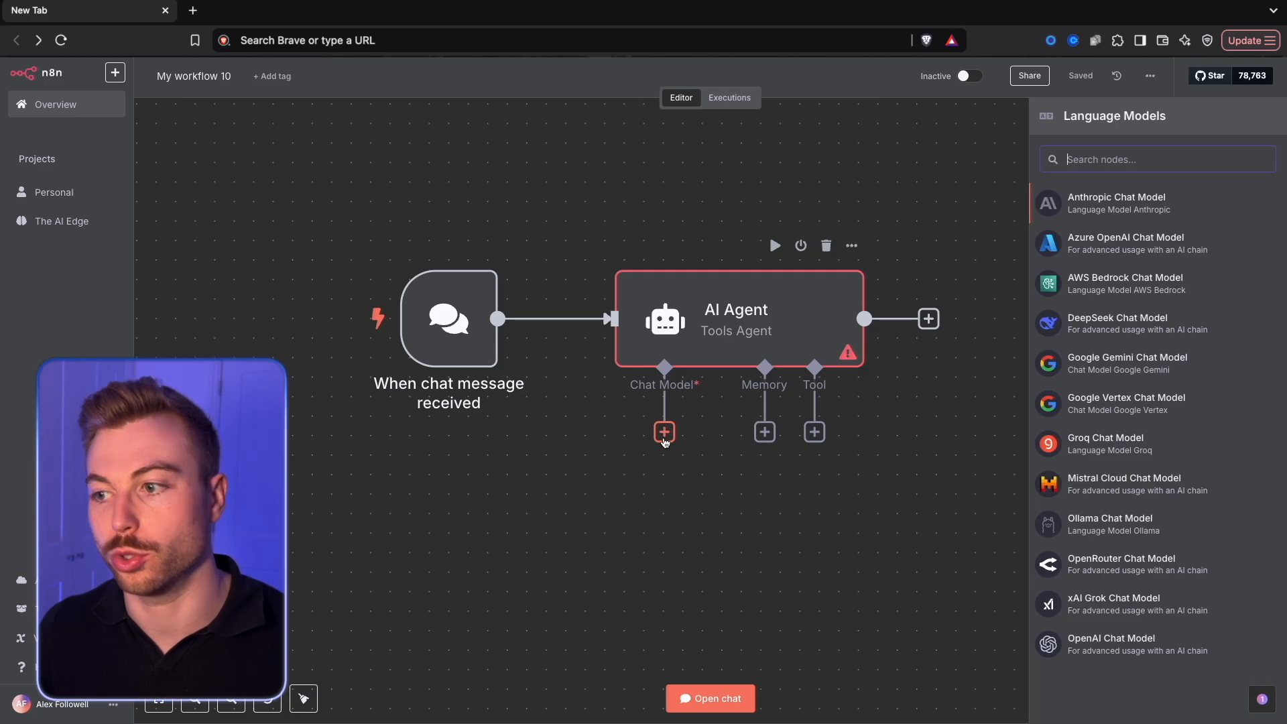
pyautogui.click(1130, 645)
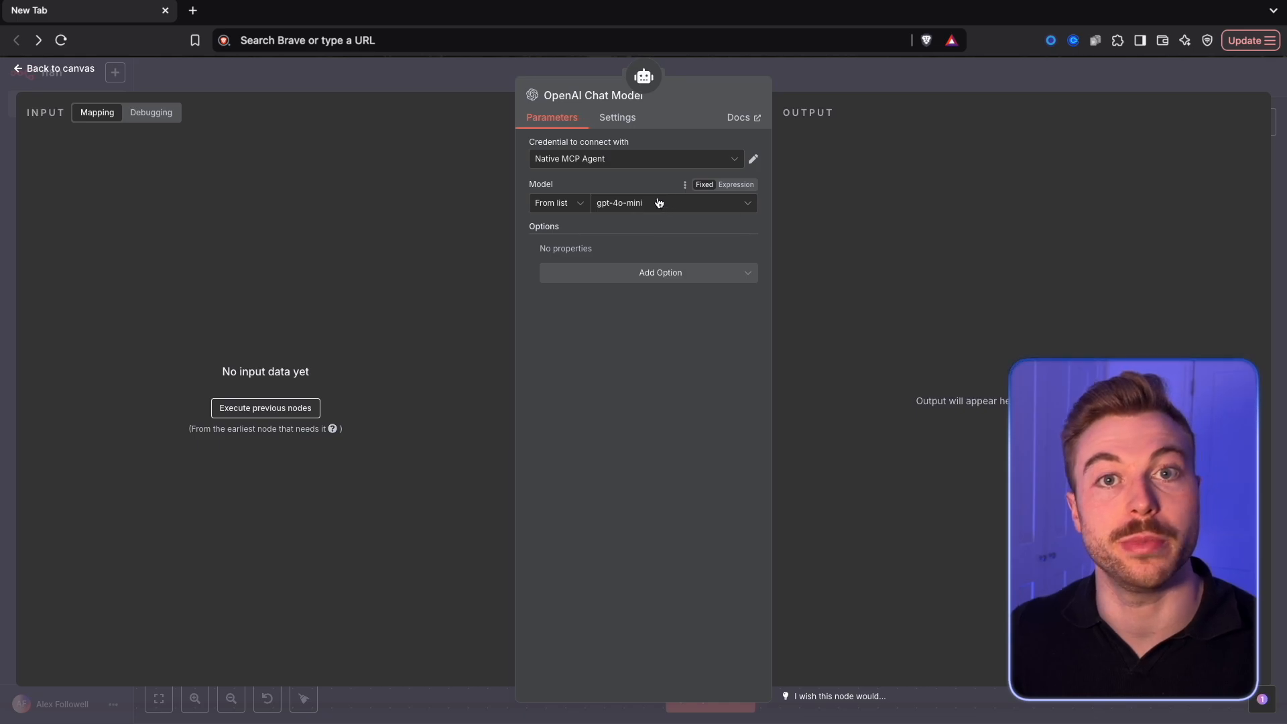
# Try to create a new OpenAI credential for the chat model and close the model's settings
pyautogui.click(658, 160)
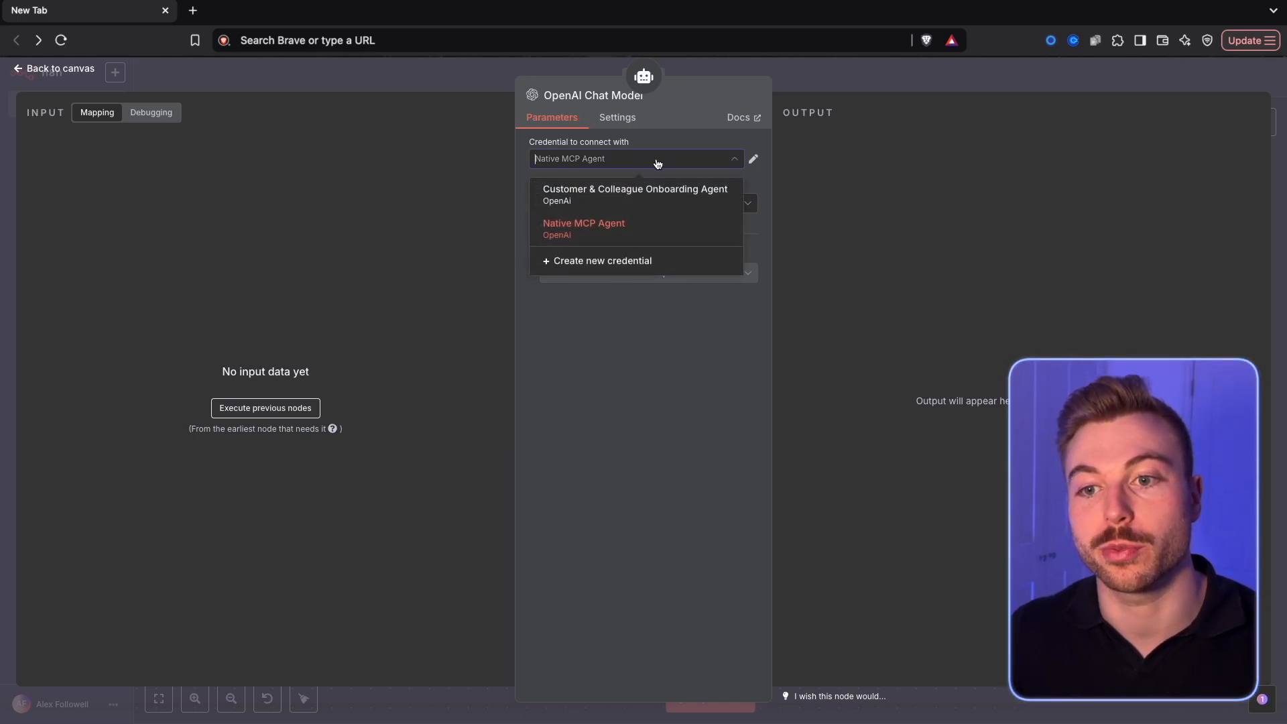
pyautogui.click(641, 261)
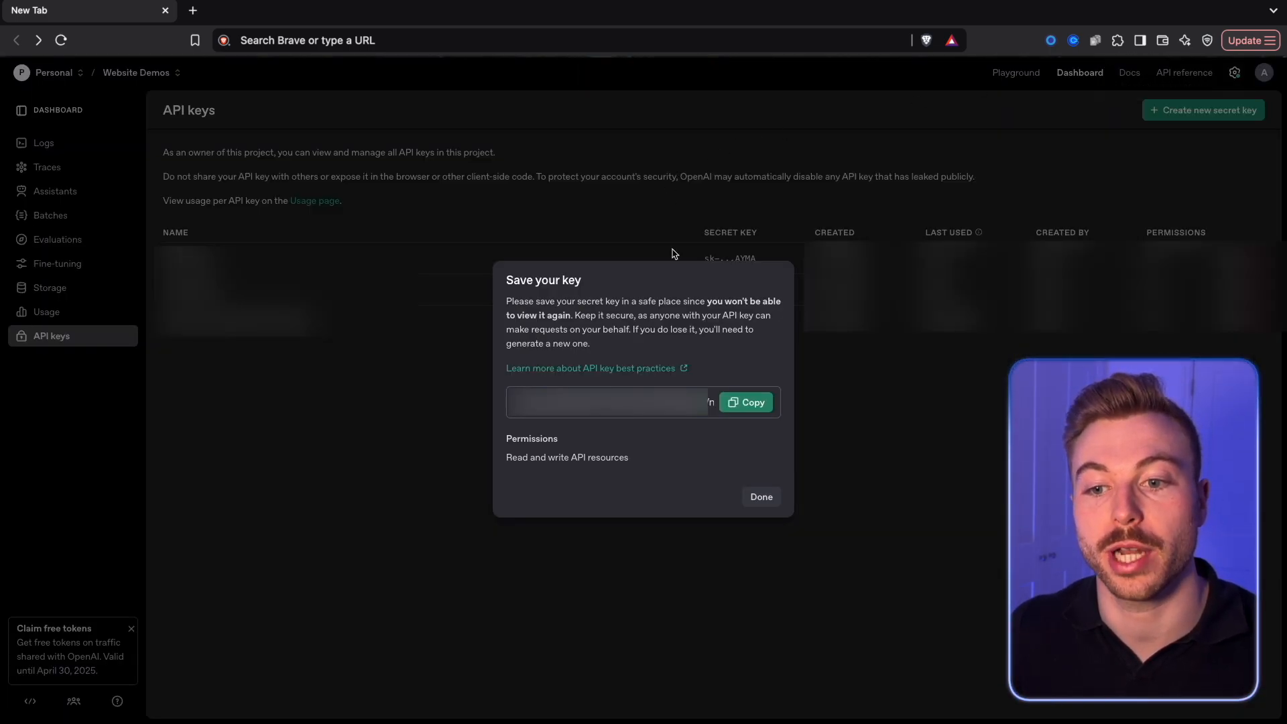
pyautogui.click(762, 497)
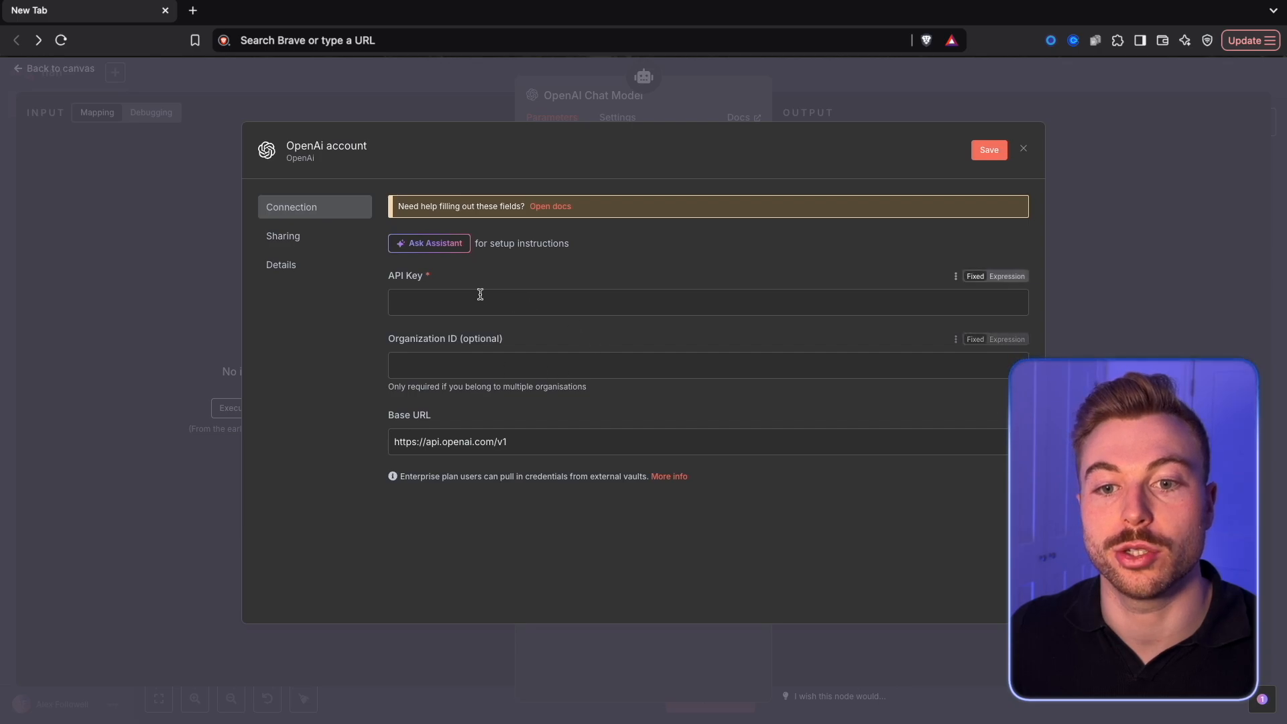
pyautogui.click(990, 150)
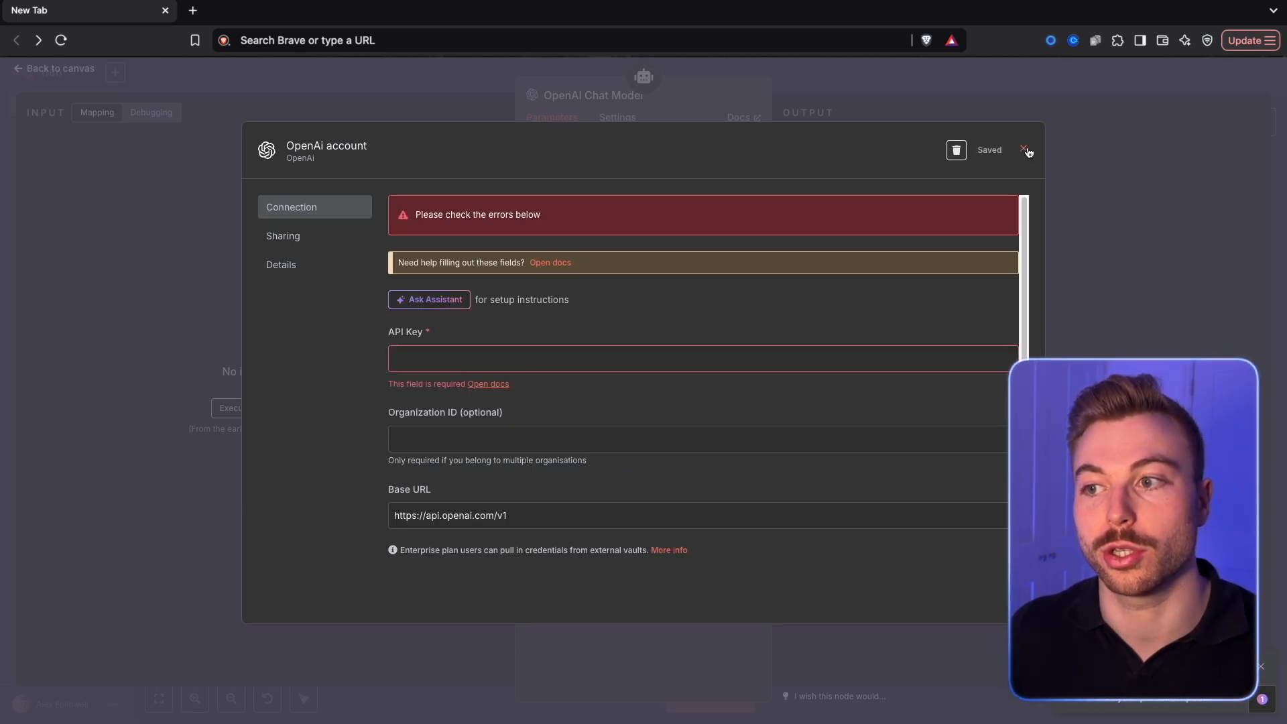
pyautogui.click(1026, 150)
pyautogui.click(952, 80)
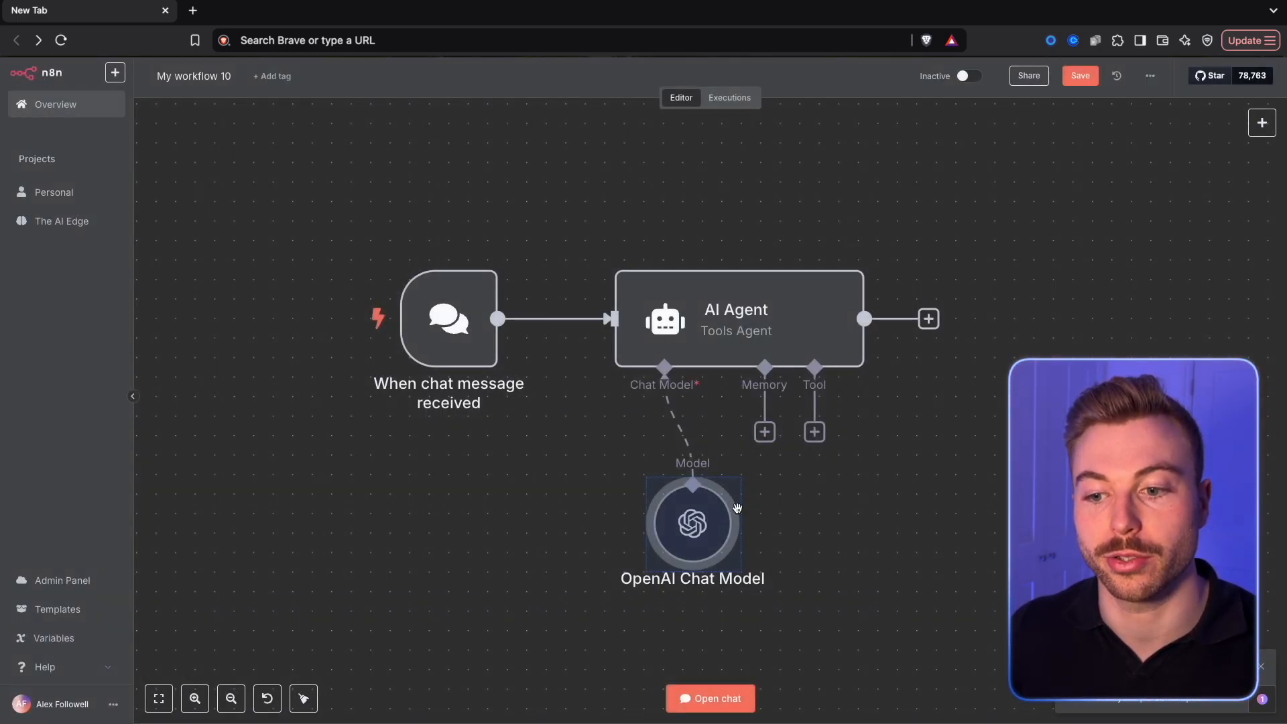
# Rename the OpenAI Chat Model node to "AI Brain" and position it below and to the left of the AI Agent
pyautogui.moveTo(684, 523); pyautogui.dragTo(614, 483)
pyautogui.rightClick(615, 483)
pyautogui.click(603, 277)
pyautogui.write('A')
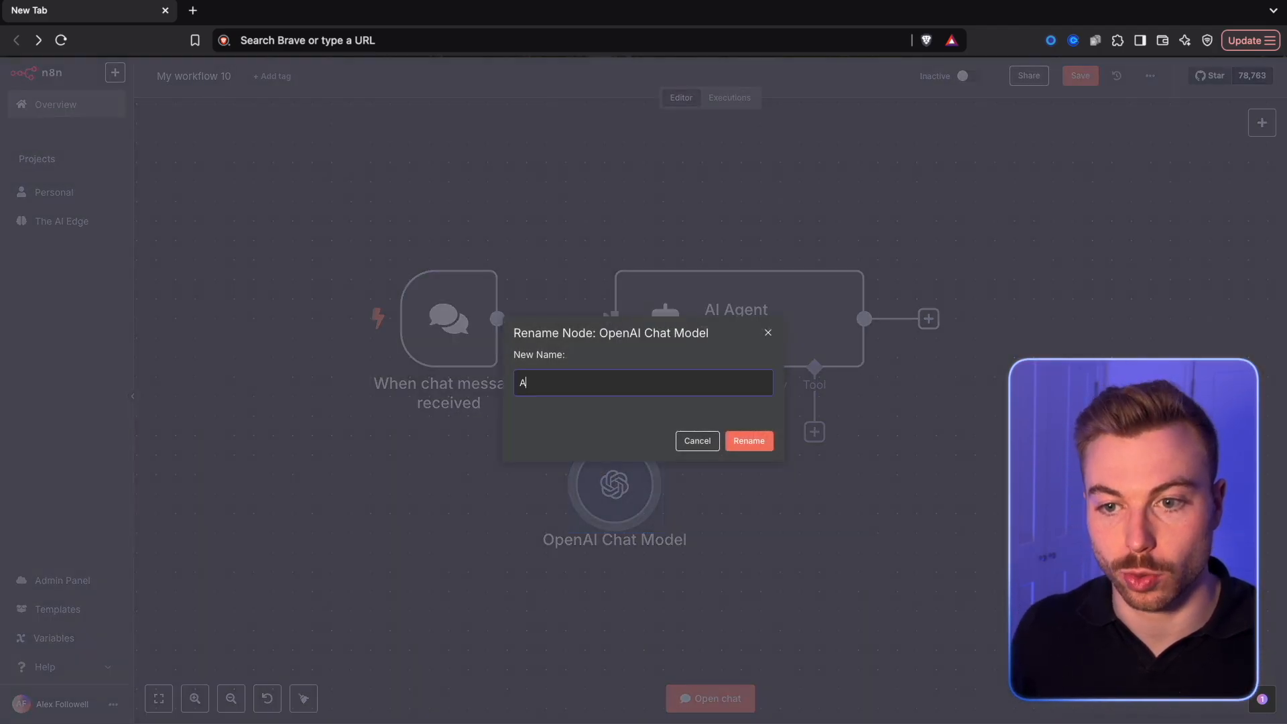
pyautogui.write('I Brai')
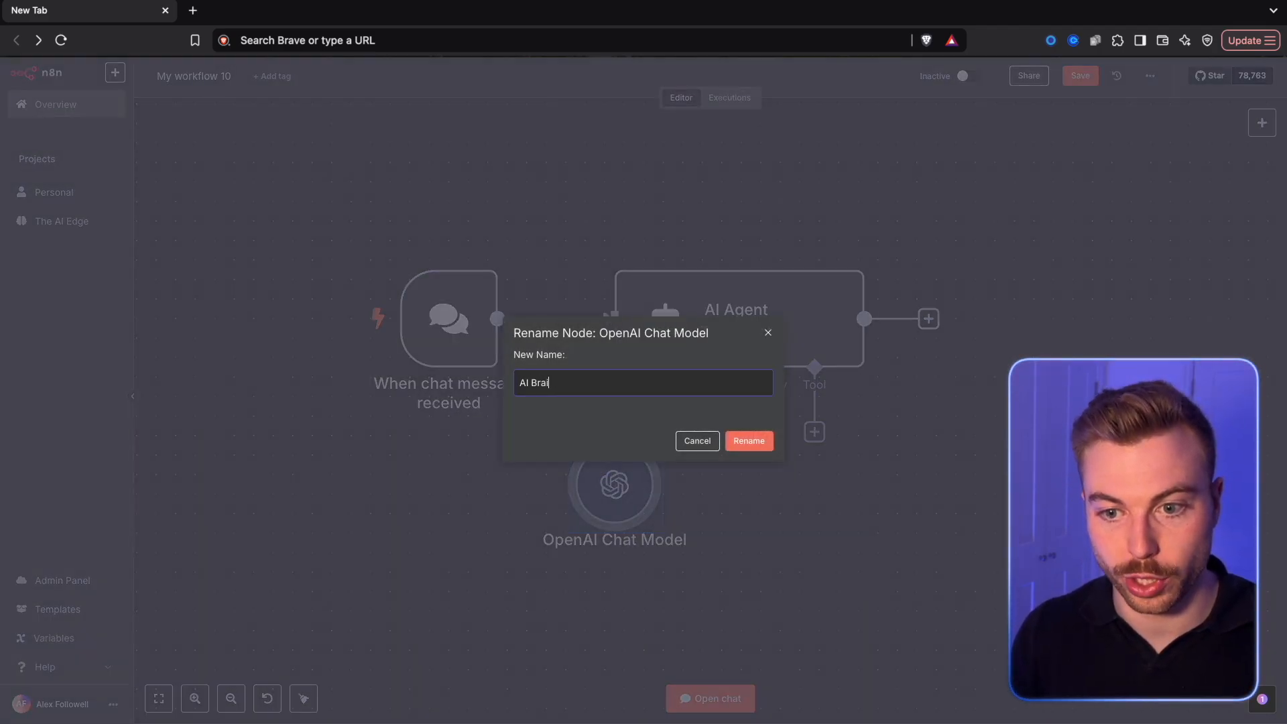
pyautogui.write('n')
pyautogui.press('Return')
pyautogui.hotkey('ctrl', 's')
pyautogui.moveTo(615, 484); pyautogui.dragTo(595, 504)
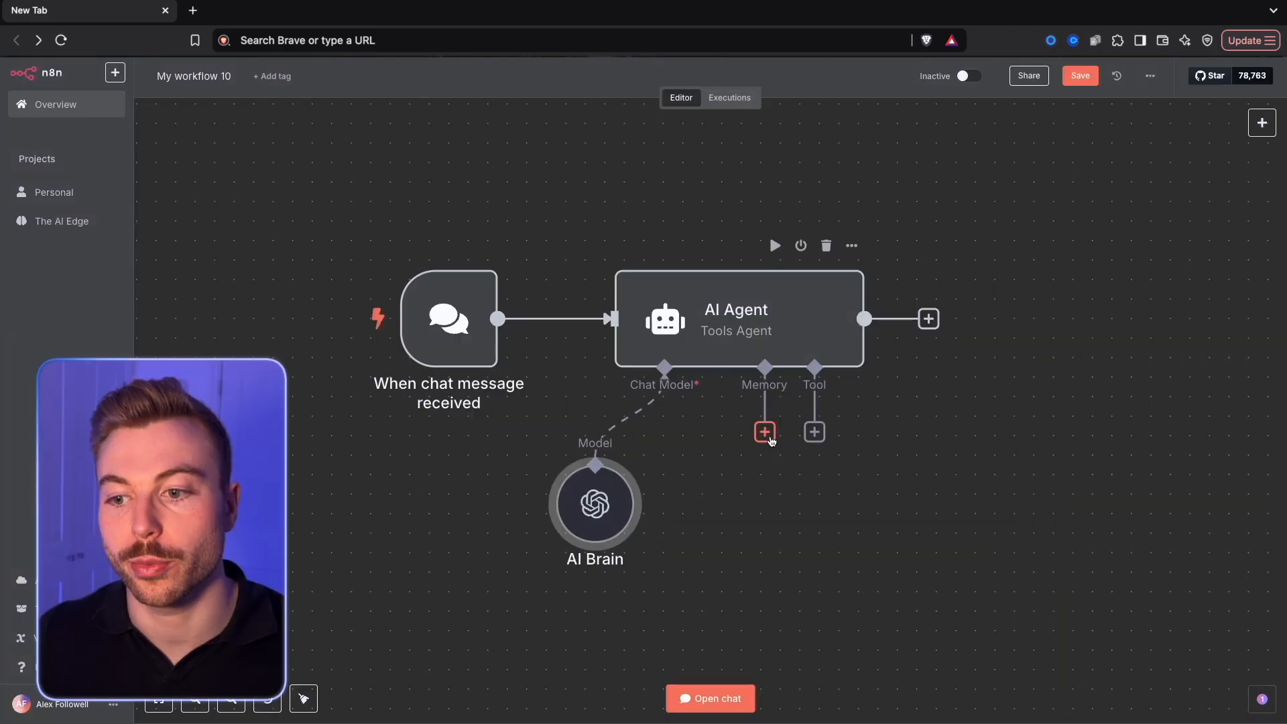
# Attach a Simple Memory to the AI Agent's memory input and review its context window length
pyautogui.click(764, 432)
pyautogui.click(1076, 209)
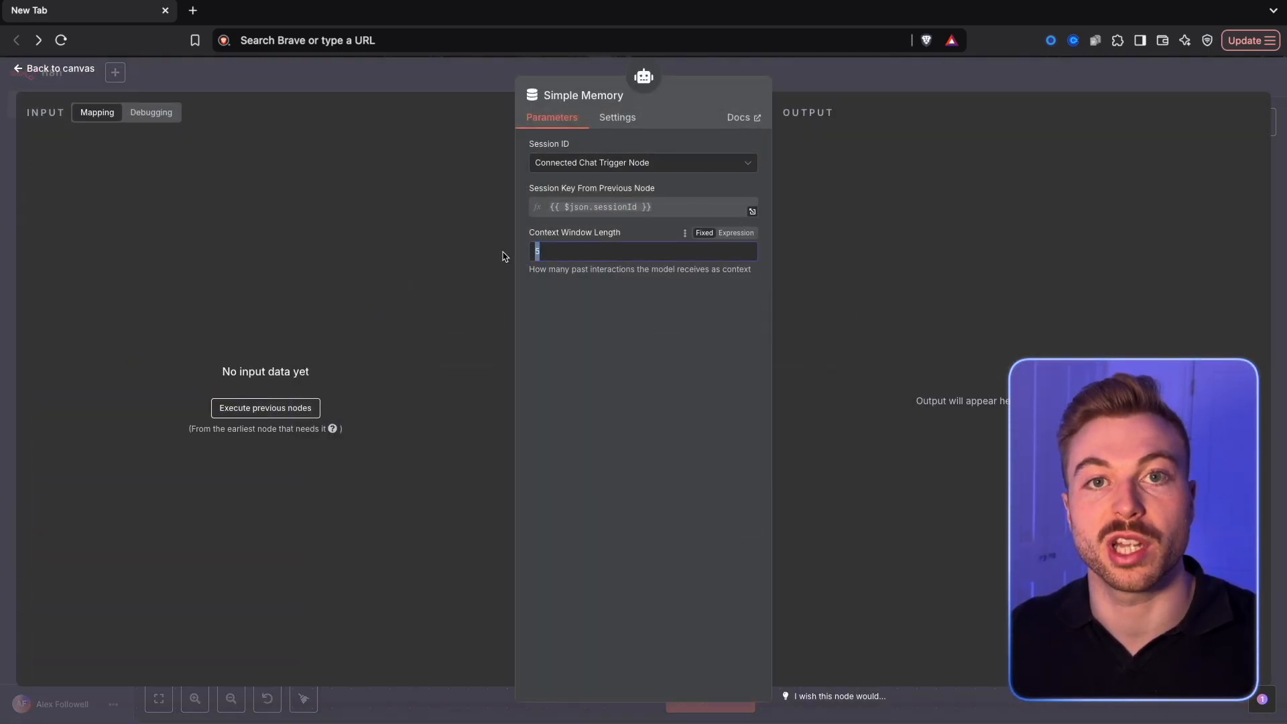
pyautogui.click(858, 239)
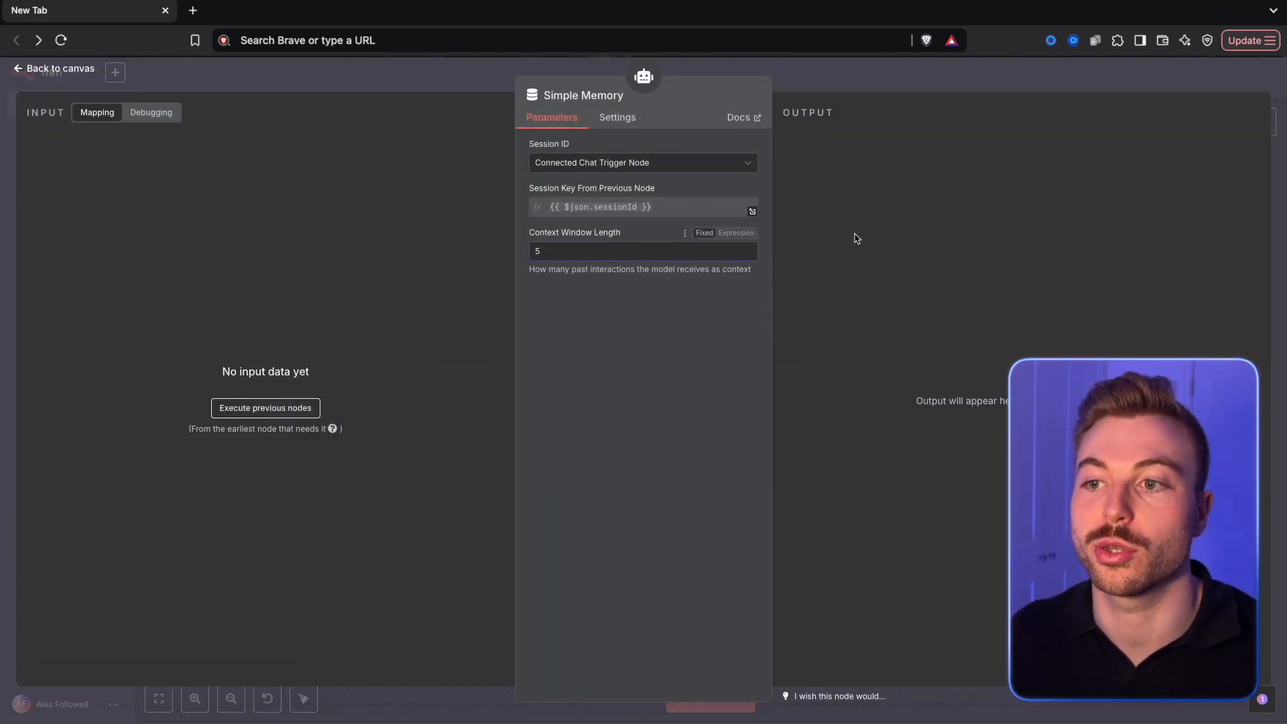
pyautogui.click(865, 80)
# Place the Simple Memory node beside AI Brain and rename it to "Chat History"
pyautogui.moveTo(738, 509); pyautogui.dragTo(699, 490)
pyautogui.rightClick(703, 489)
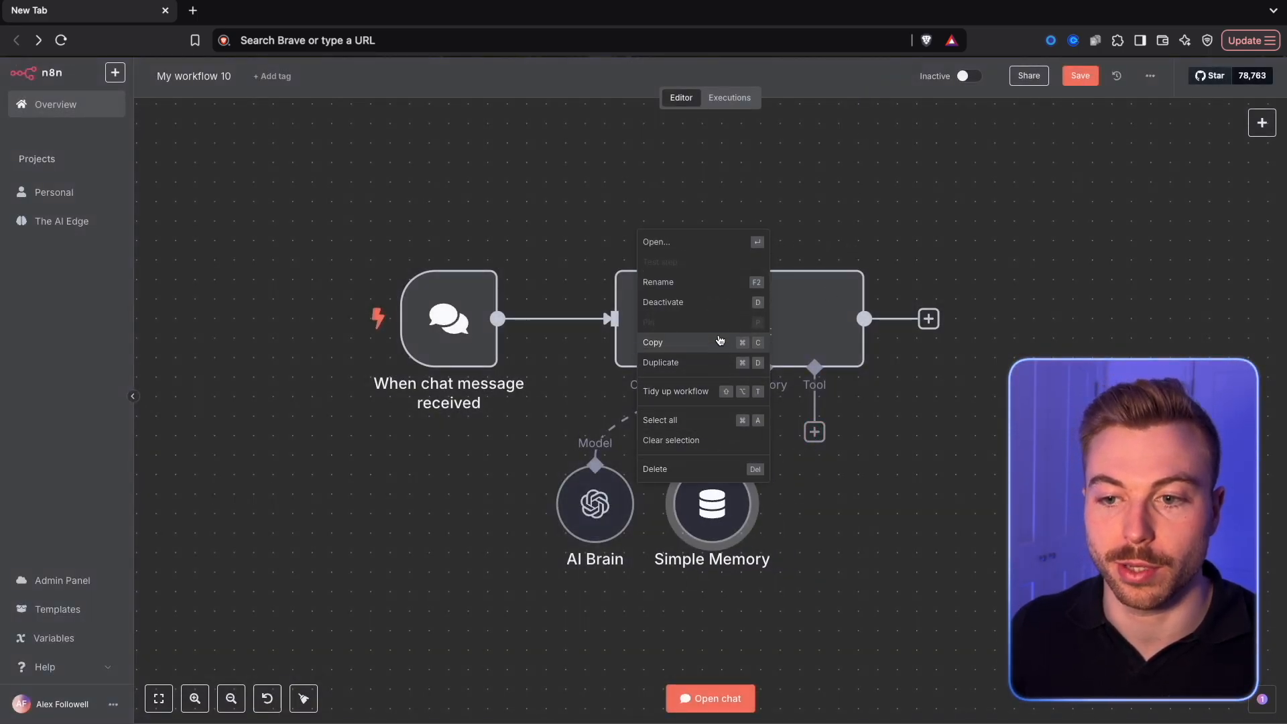
pyautogui.click(693, 285)
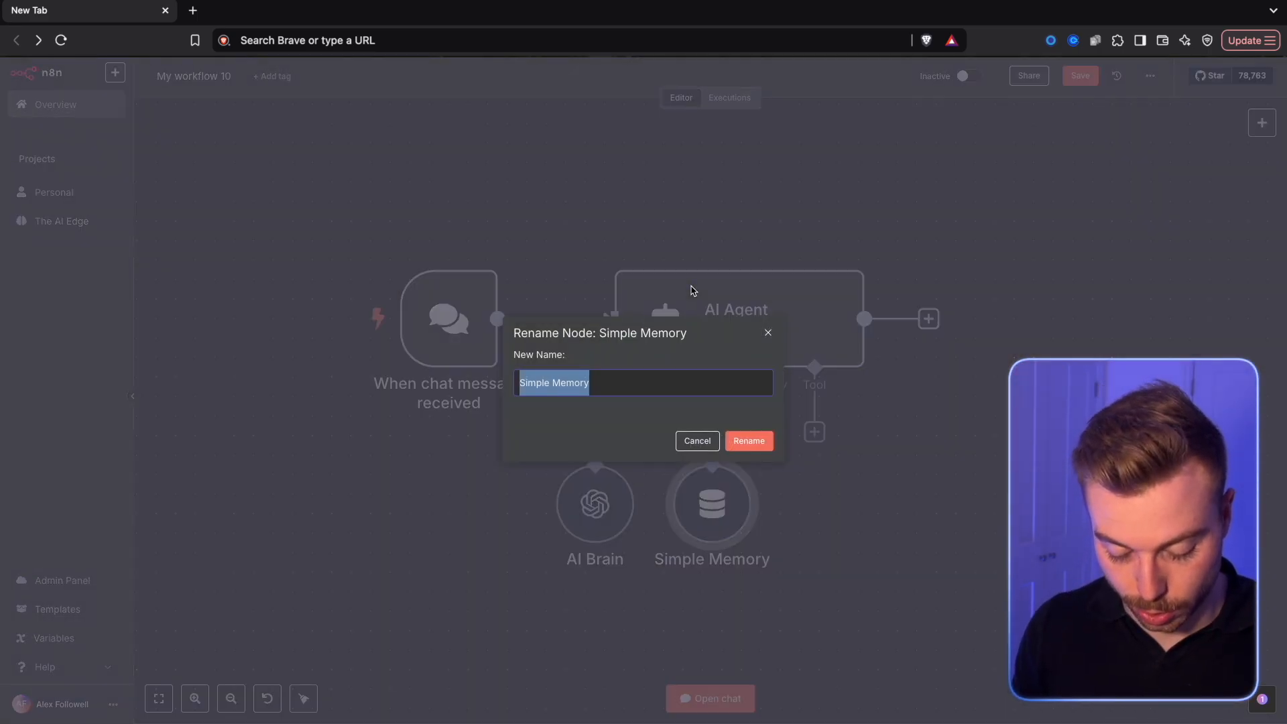
pyautogui.write('CHat History')
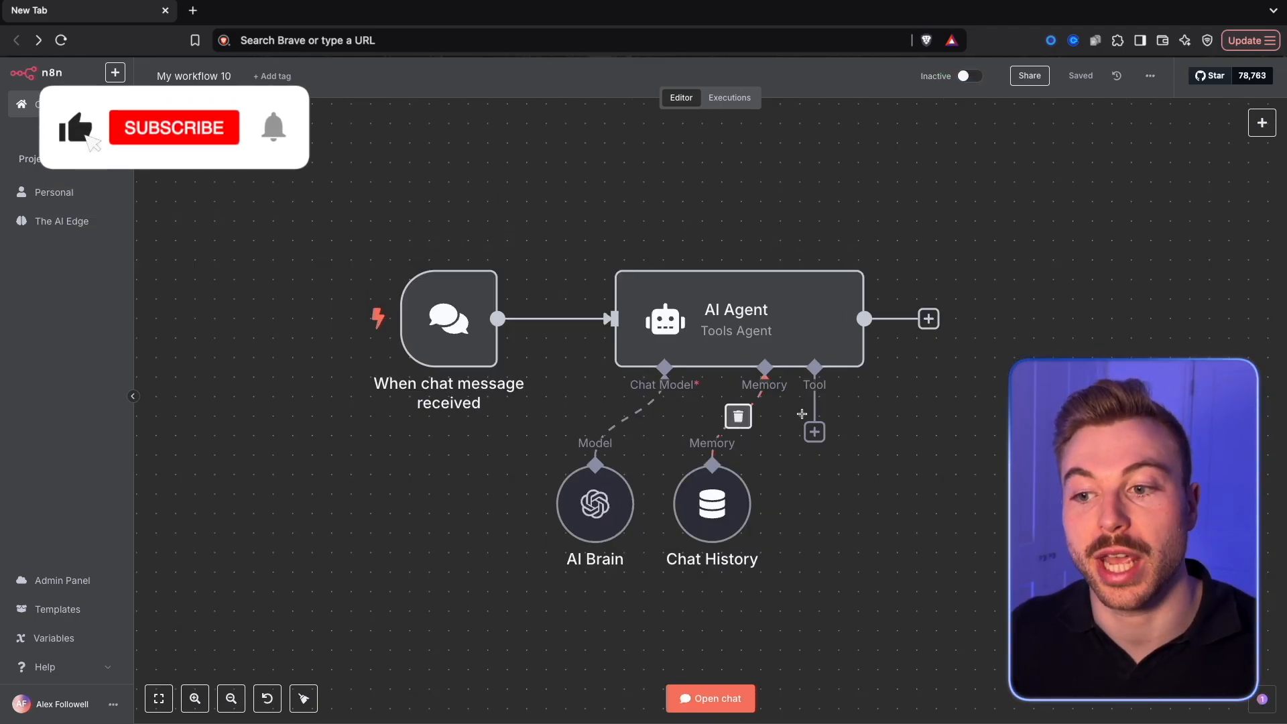
# Search the tools for "mcp" and attach an MCP Client Tool to the AI Agent
pyautogui.click(815, 433)
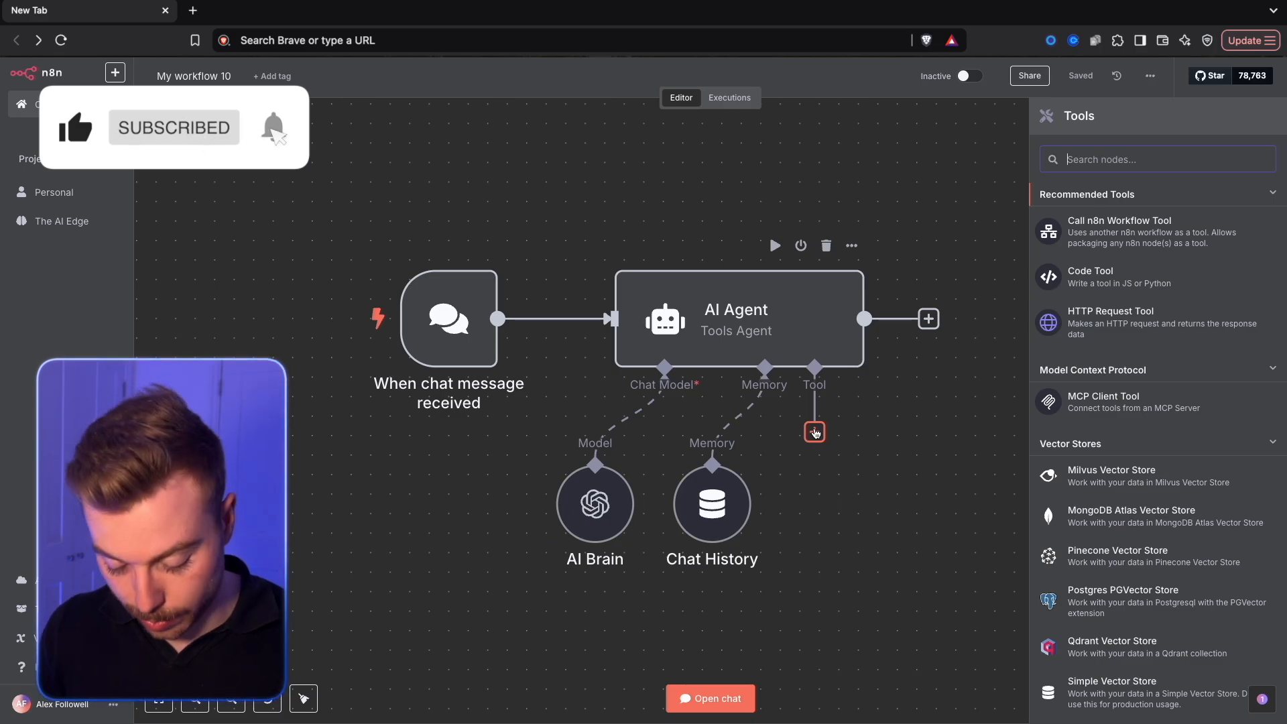
pyautogui.write('mcp')
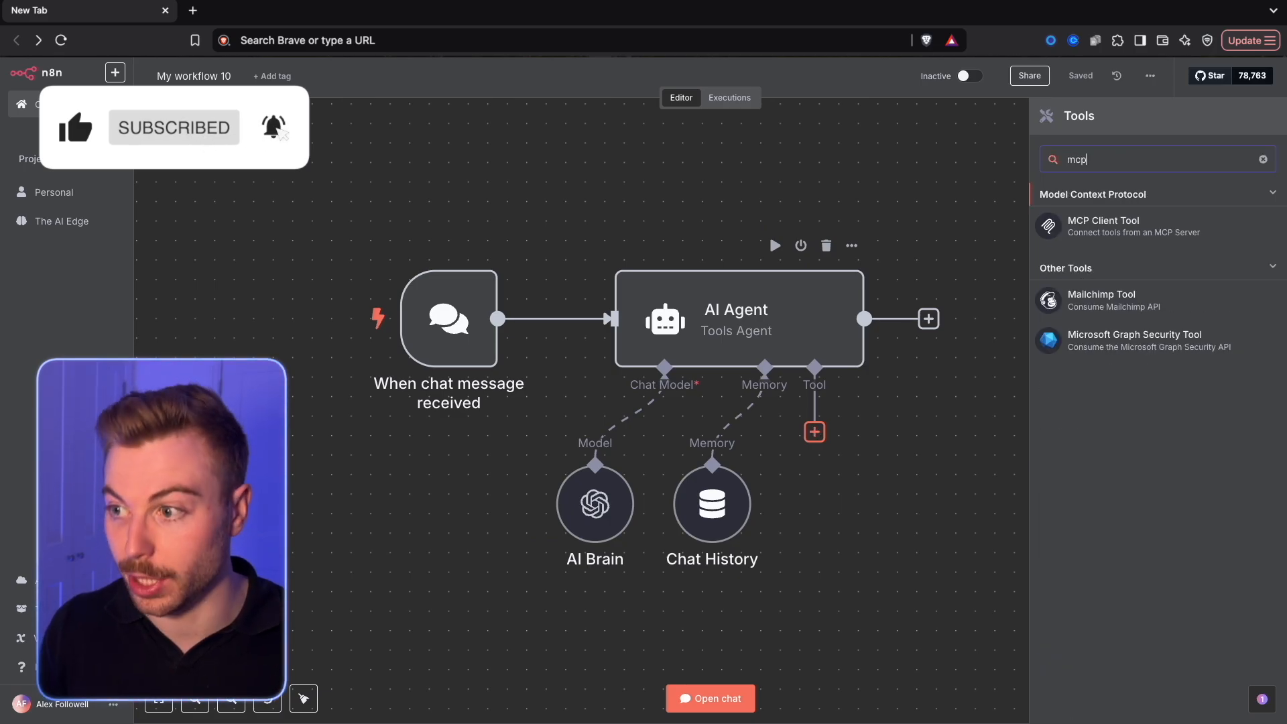
pyautogui.click(1198, 229)
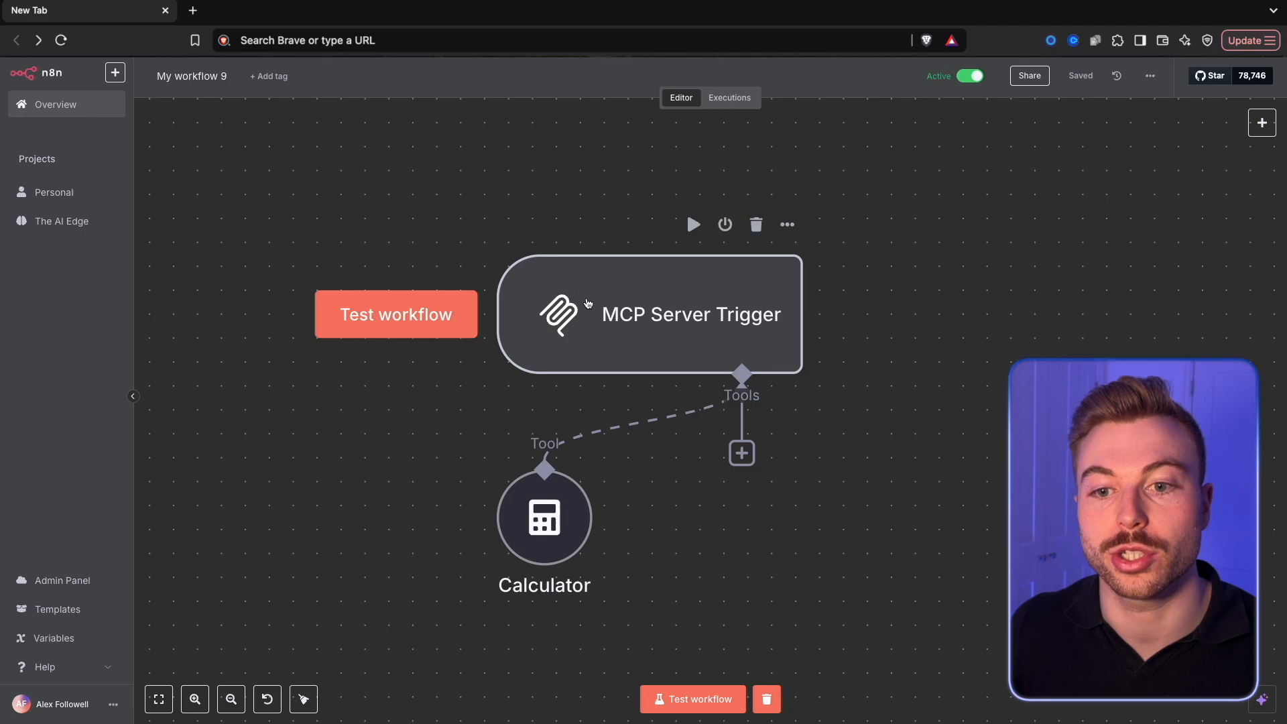
# Enter the production URL of My workflow 9's MCP Server Trigger as the MCP Client's SSE Endpoint and review its authentication and tool inclusion options
pyautogui.click(588, 303)
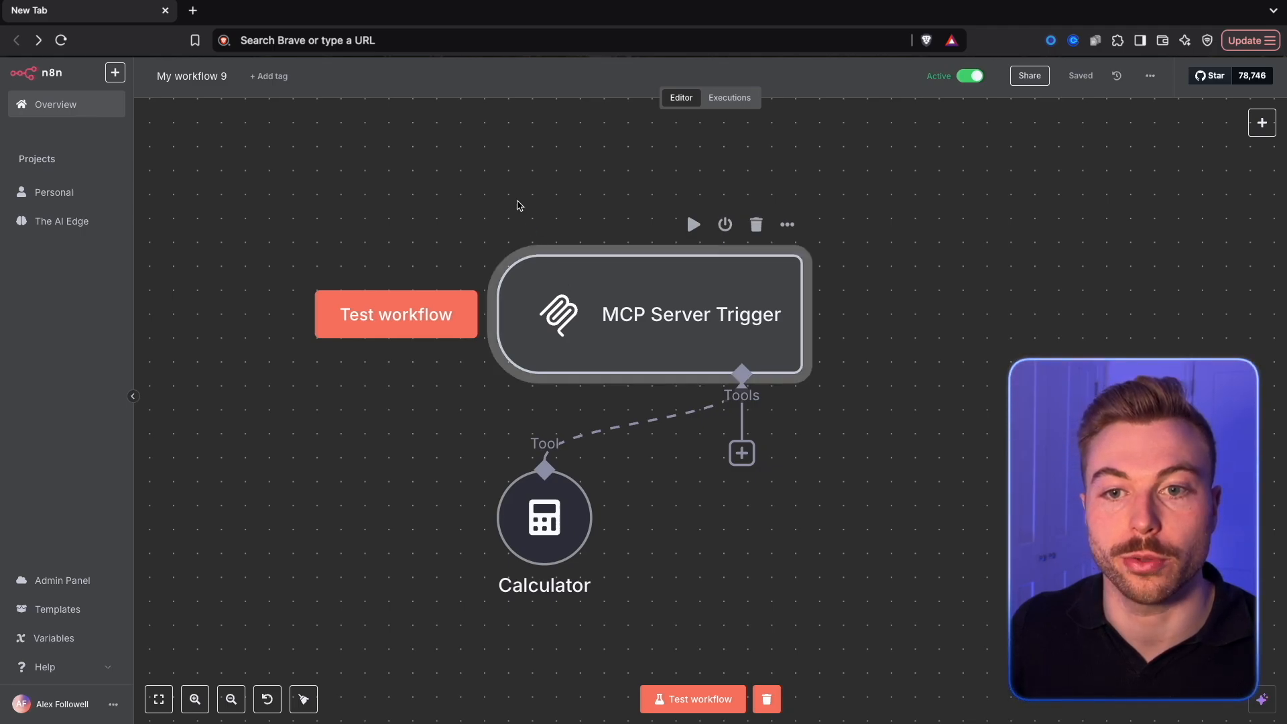
pyautogui.doubleClick(606, 313)
pyautogui.click(432, 171)
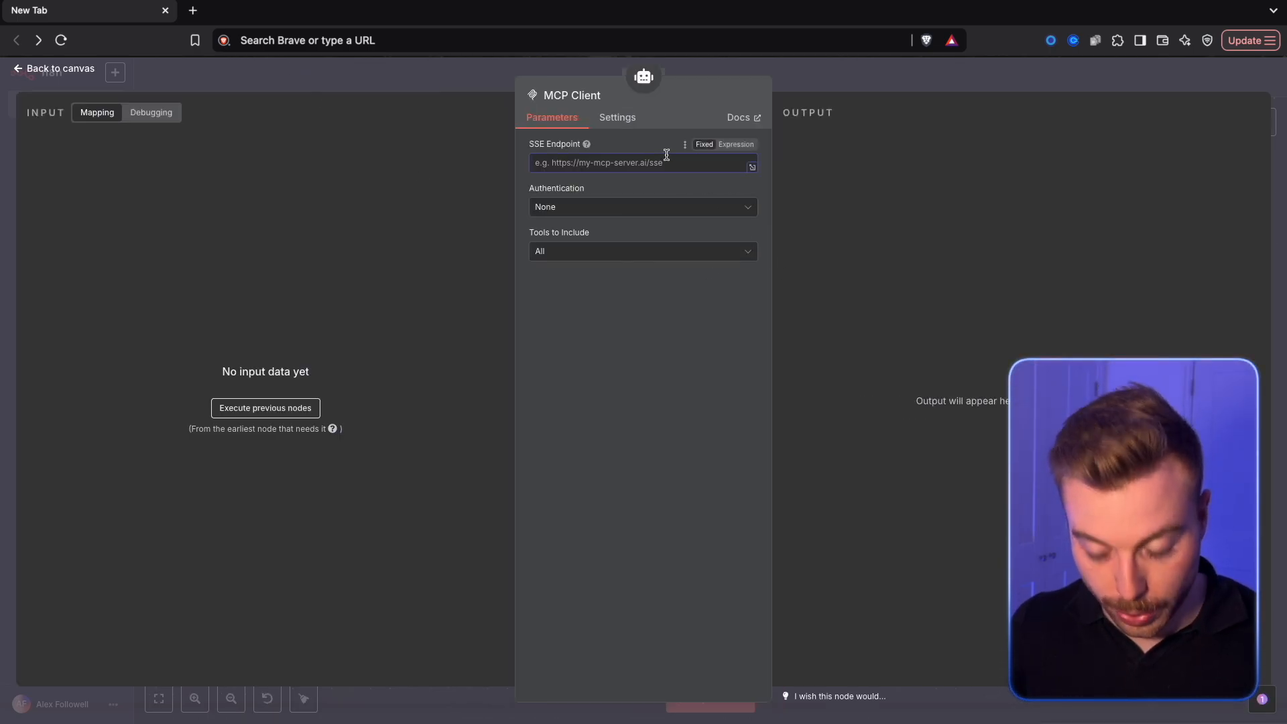
pyautogui.hotkey('ctrl', 'v')
pyautogui.click(555, 199)
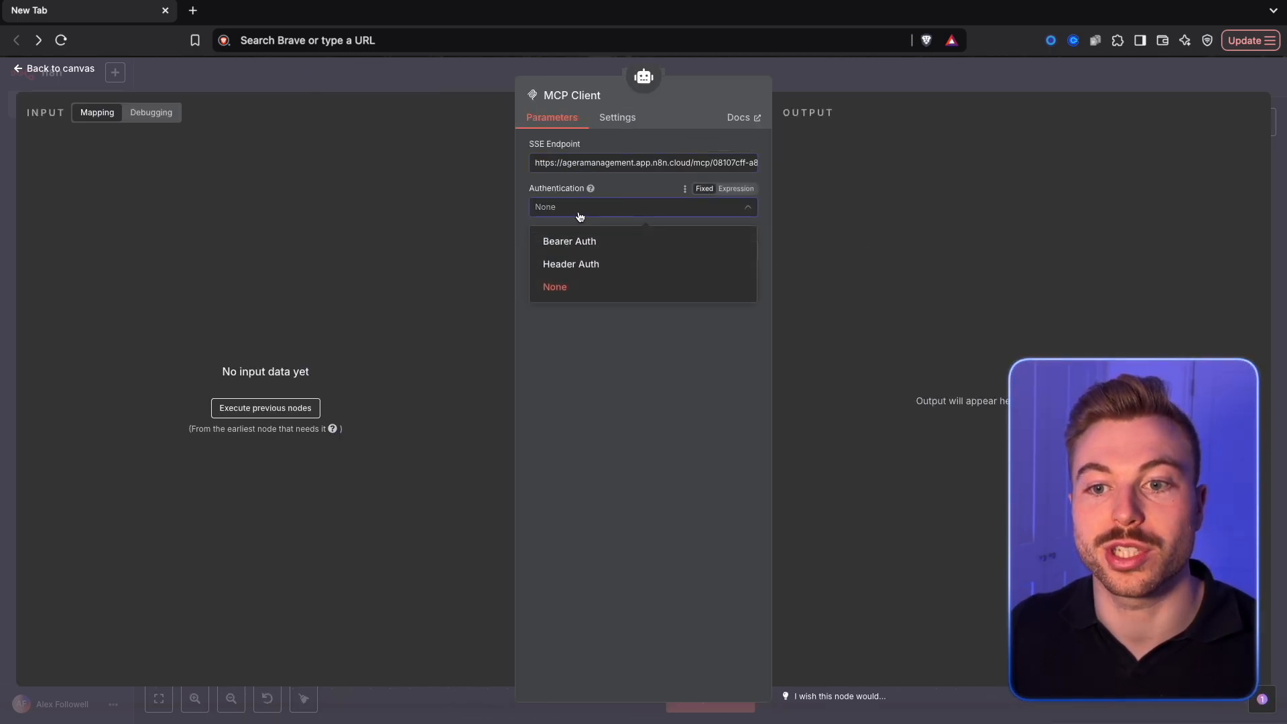
pyautogui.click(817, 230)
pyautogui.click(613, 249)
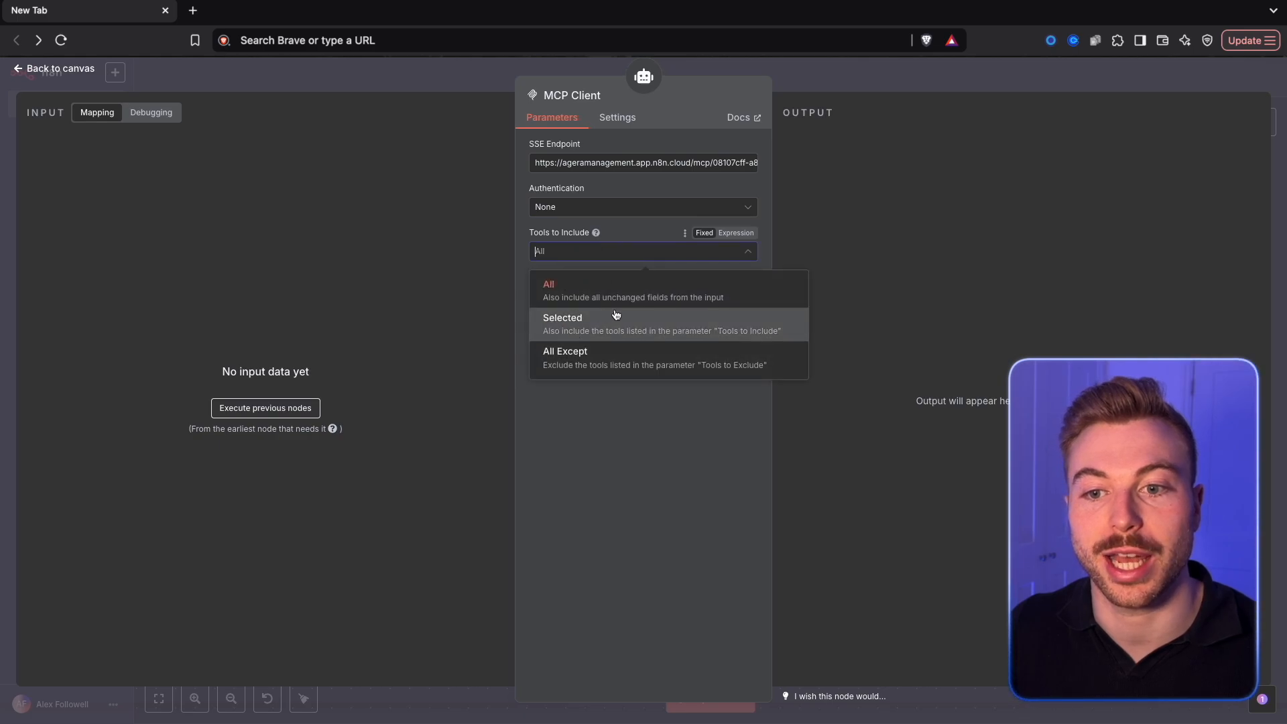
pyautogui.click(866, 249)
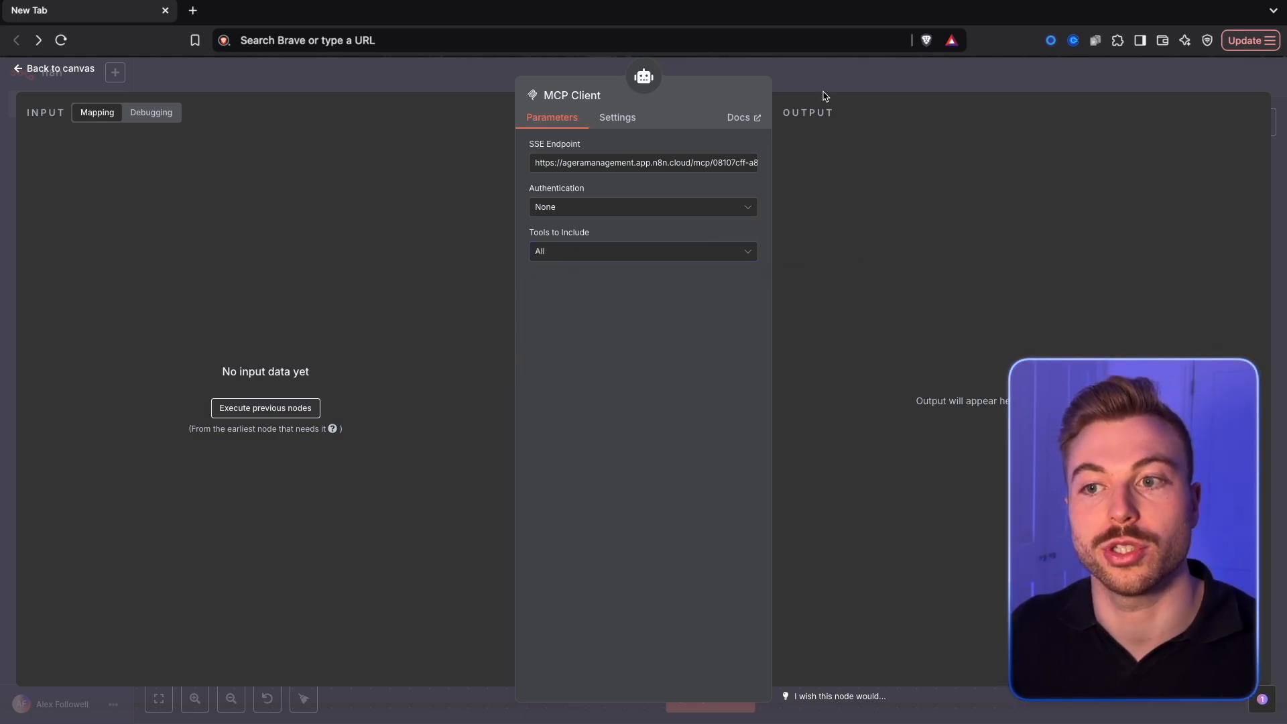
# Place the MCP Client node to the right of Chat History under the AI Agent and save the workflow
pyautogui.click(825, 90)
pyautogui.click(1073, 79)
pyautogui.moveTo(911, 550); pyautogui.dragTo(852, 529)
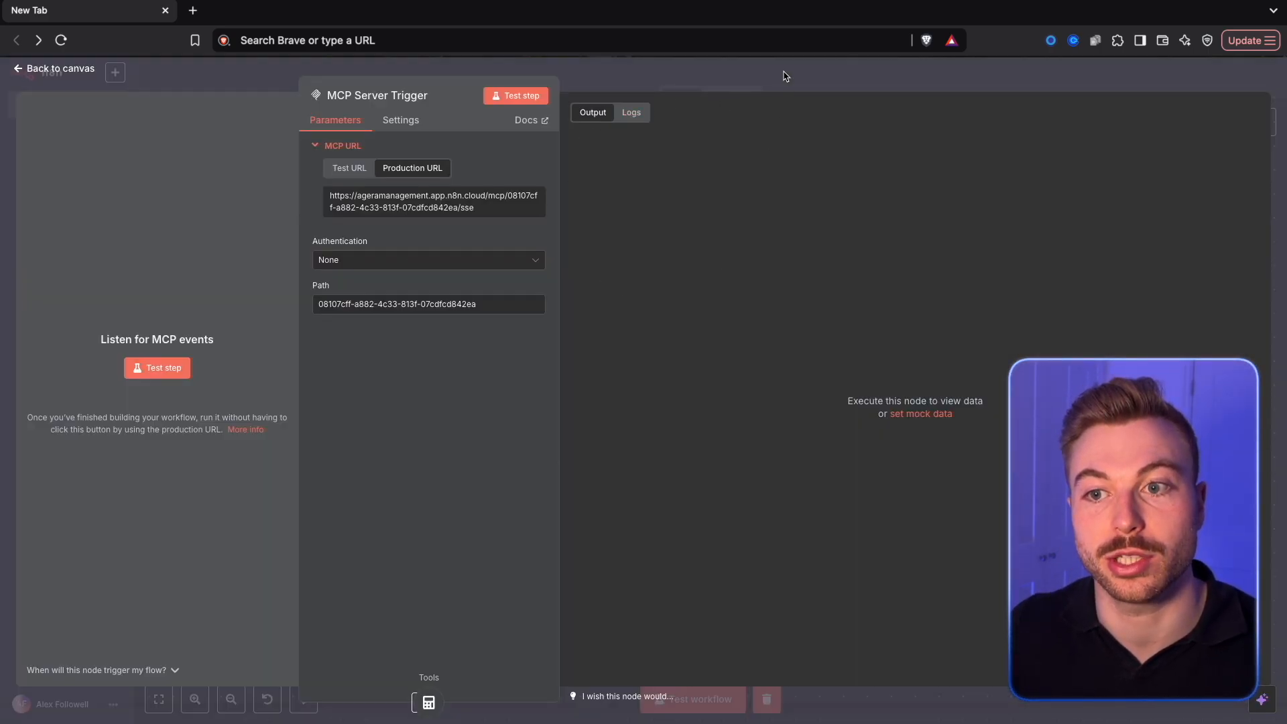
pyautogui.click(785, 76)
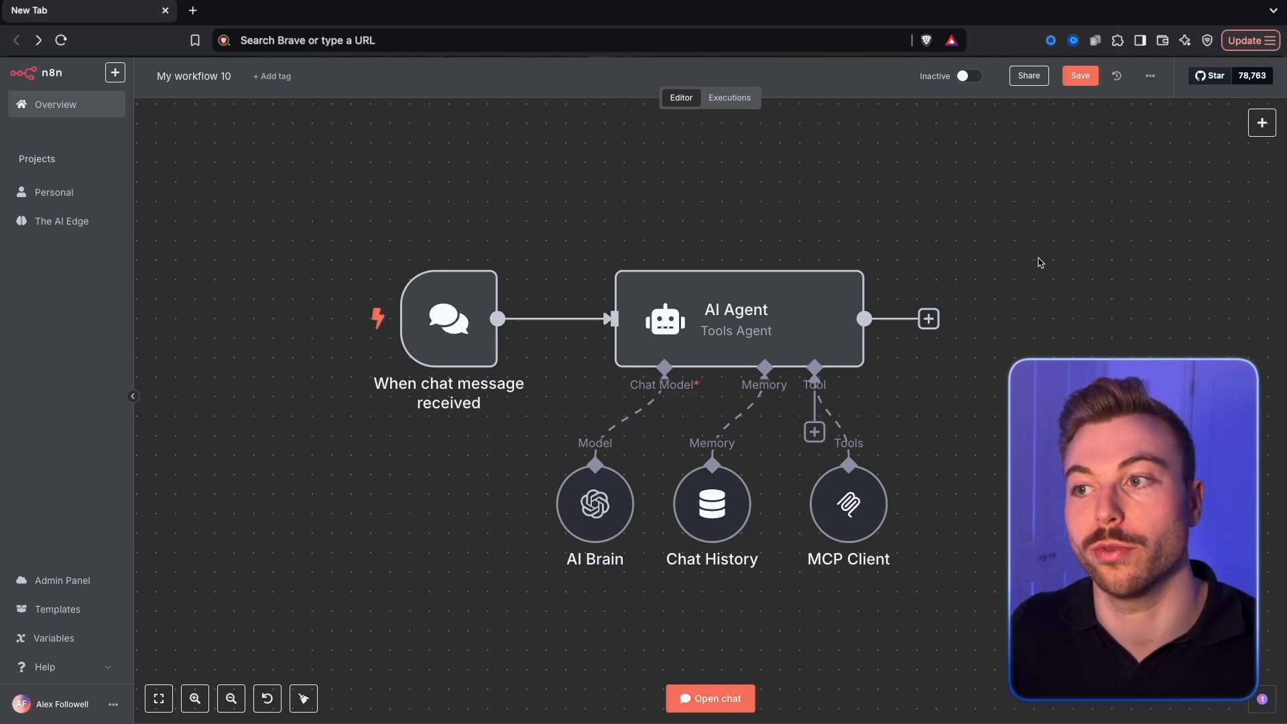
pyautogui.click(1080, 76)
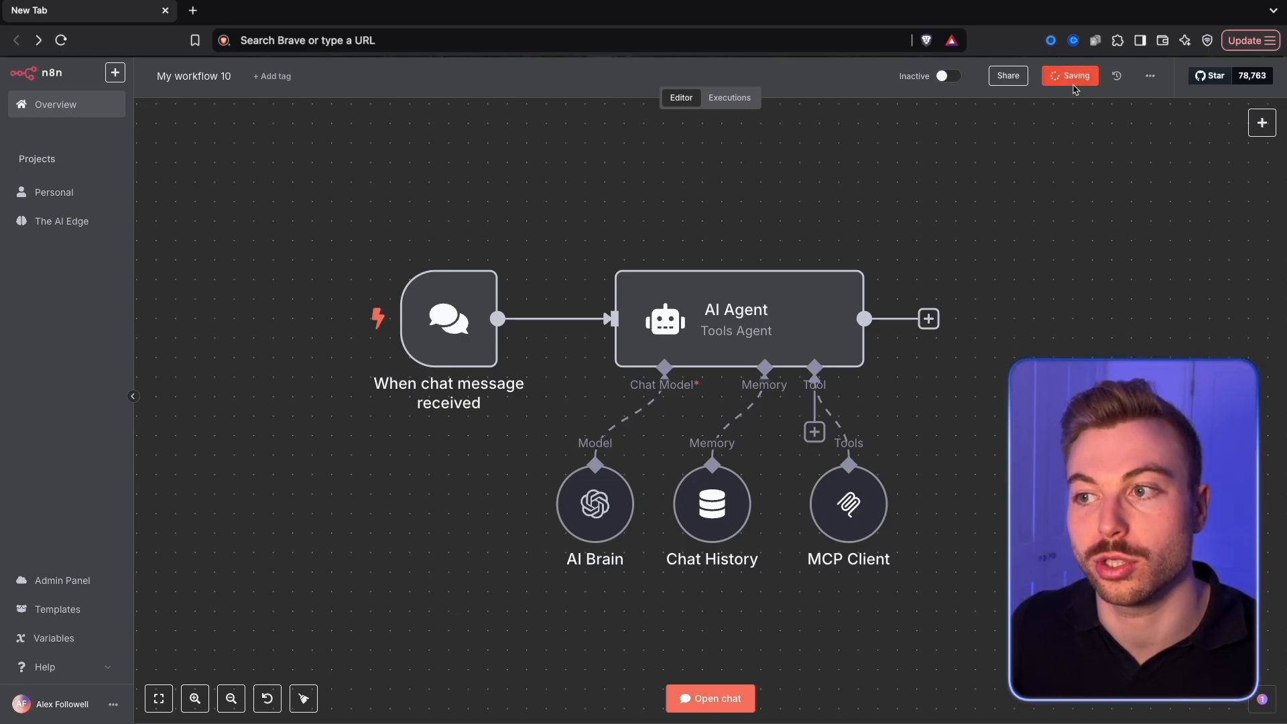
pyautogui.rightClick(841, 514)
pyautogui.click(914, 374)
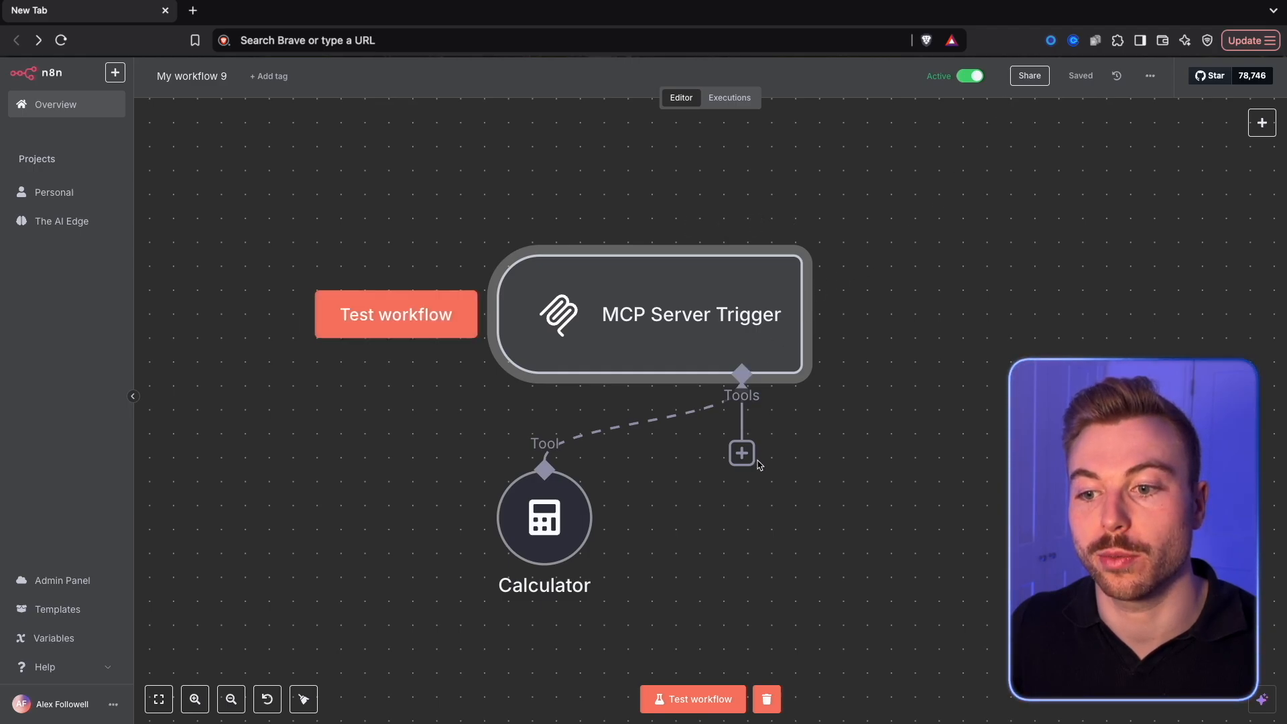
# In My workflow 9, search the tools for "air" and attach an Airtable Tool to the MCP Server Trigger using the Native MCP Demo credential
pyautogui.click(743, 454)
pyautogui.write('i')
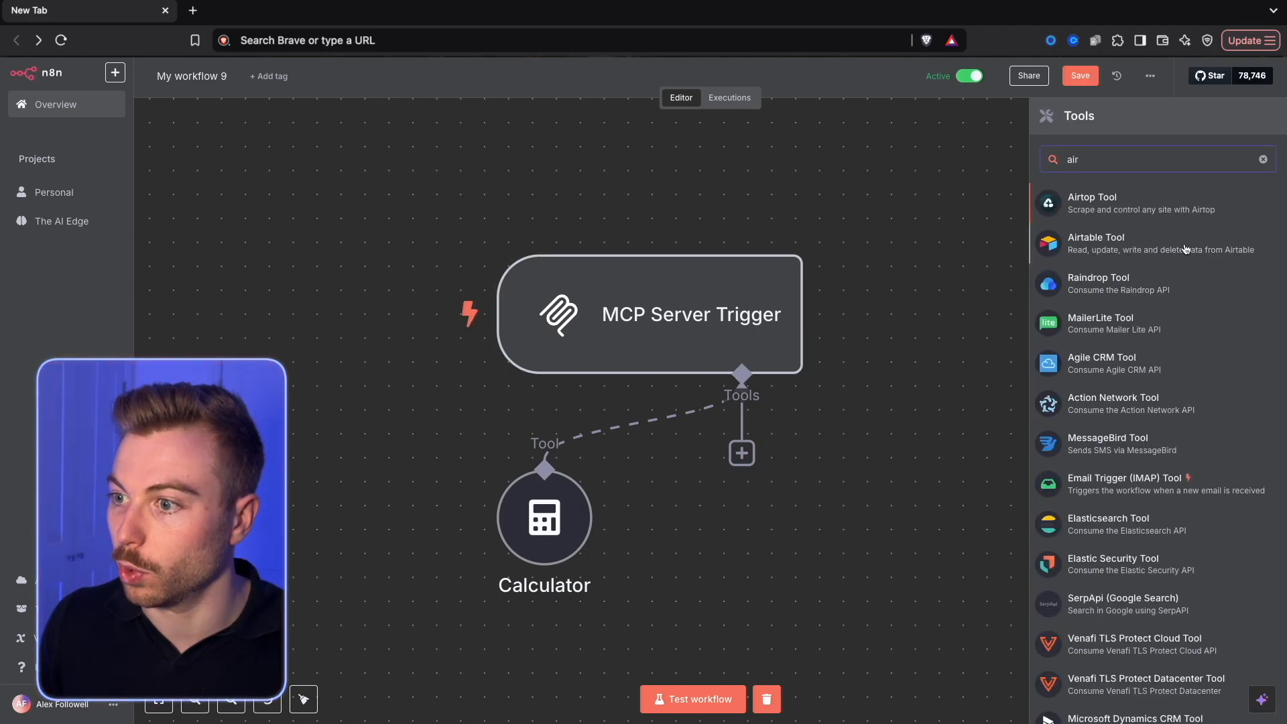
pyautogui.click(1186, 251)
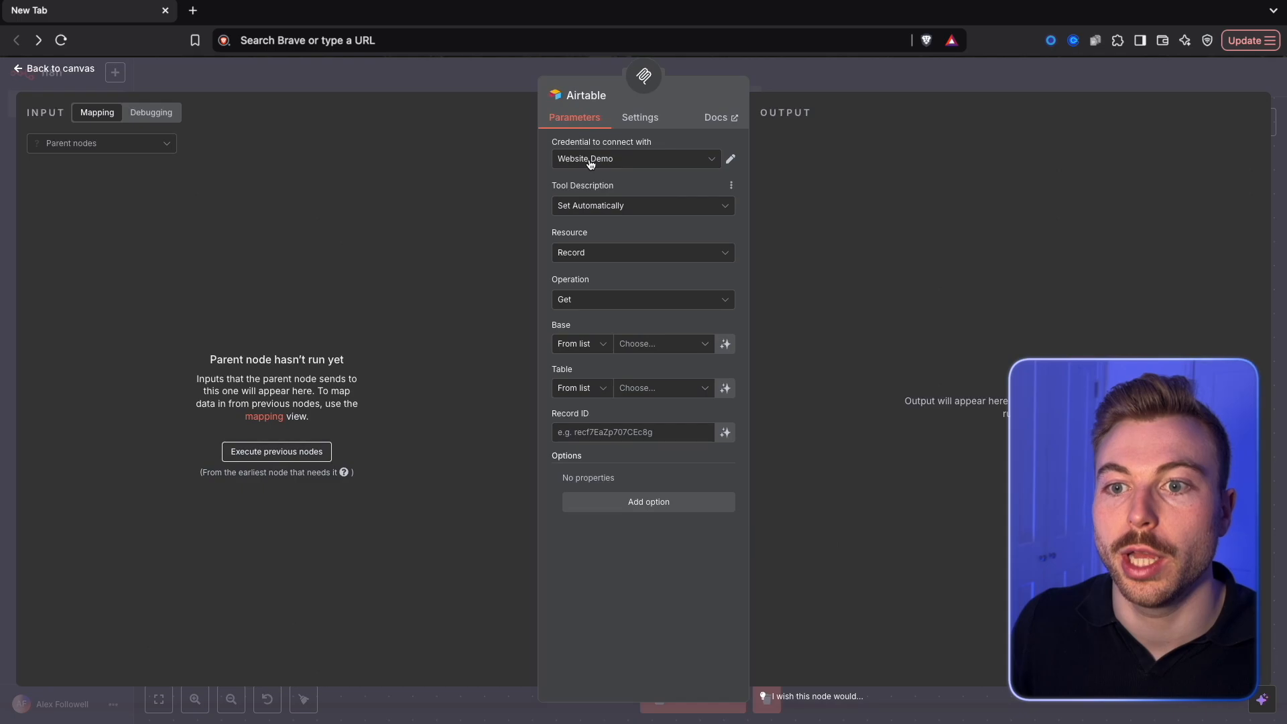
pyautogui.click(590, 164)
pyautogui.click(587, 224)
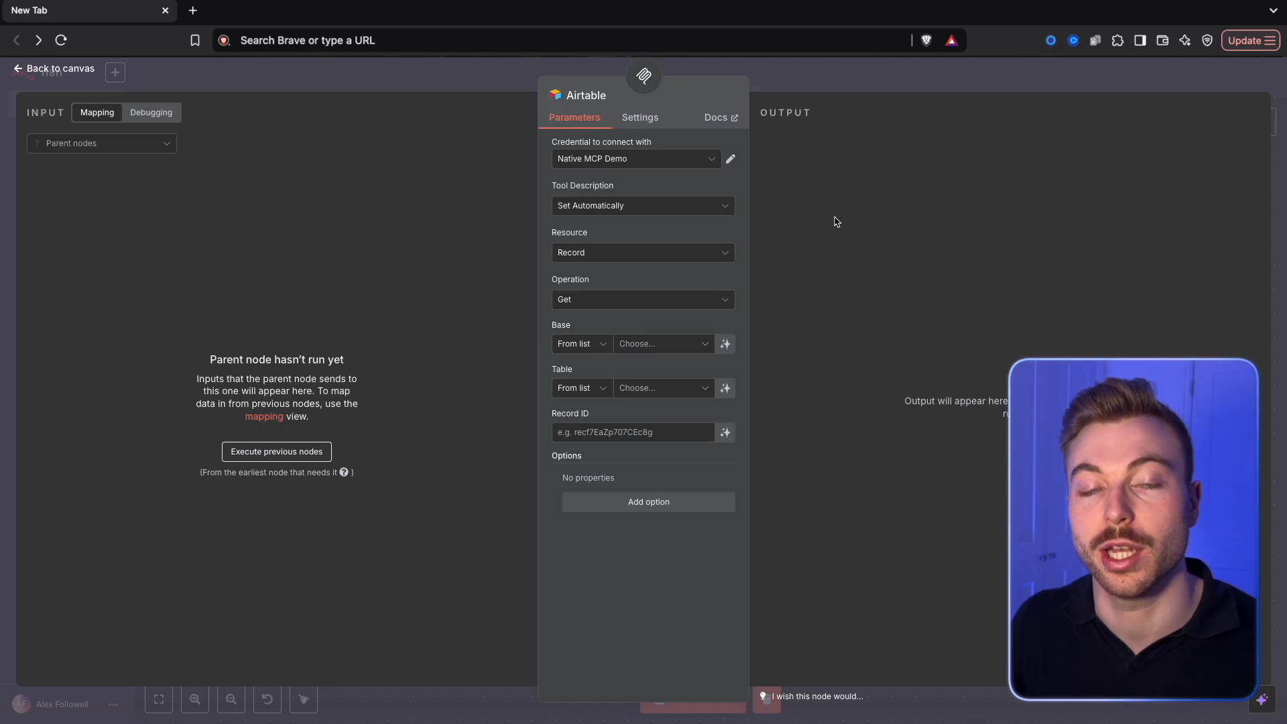
pyautogui.click(704, 159)
pyautogui.click(664, 290)
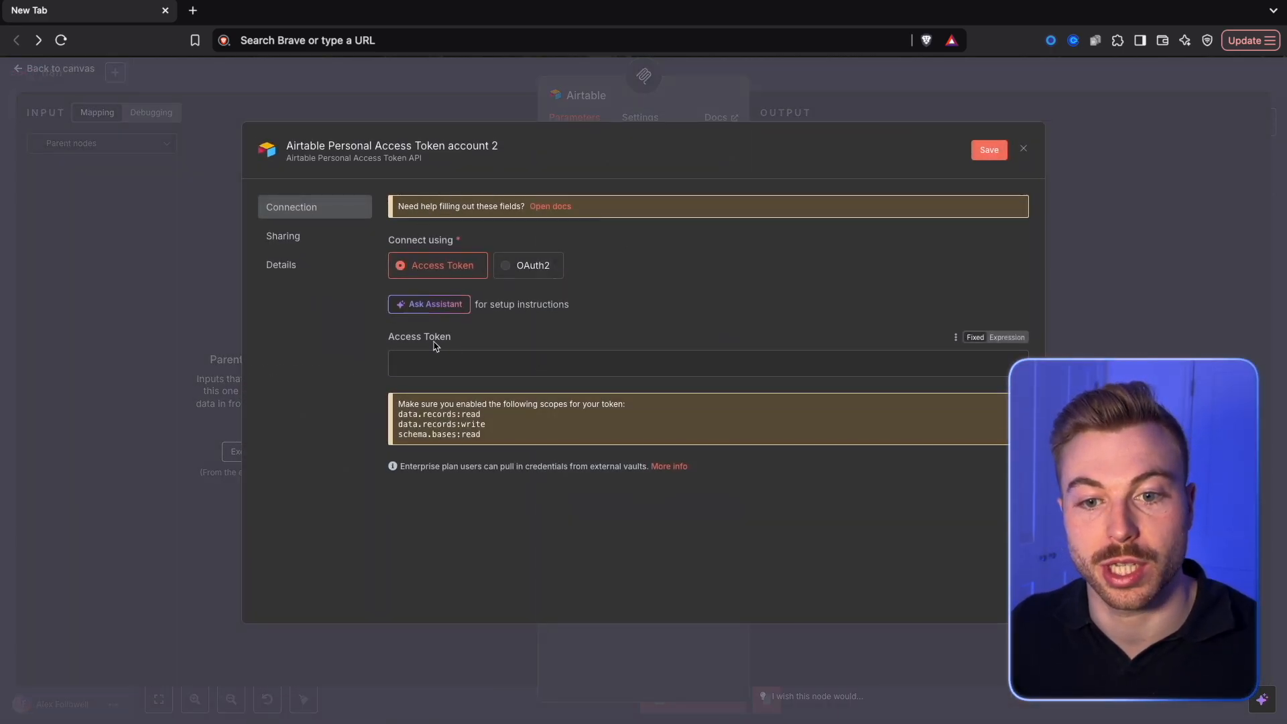
pyautogui.click(1024, 149)
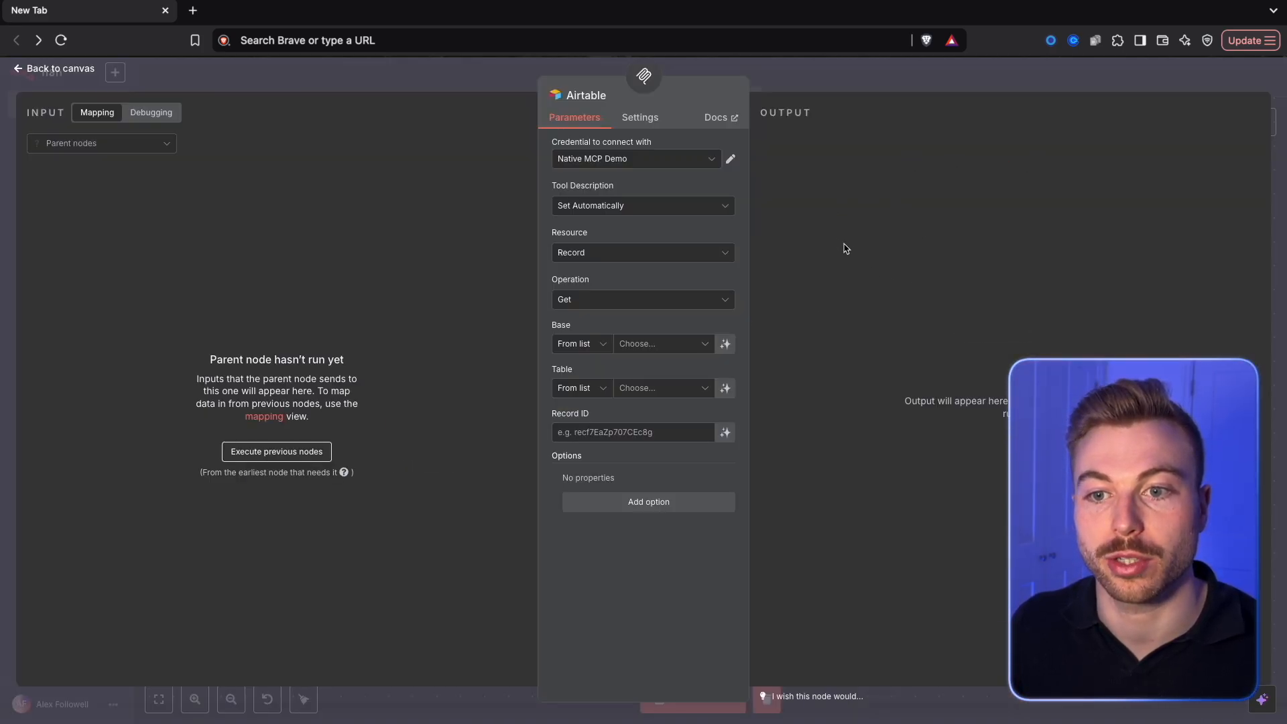
# Set the Airtable tool's operation to Search on the Candidates table of the n8n MCP Agent base
pyautogui.click(575, 300)
pyautogui.scroll(-1, 590, 442)
pyautogui.click(576, 445)
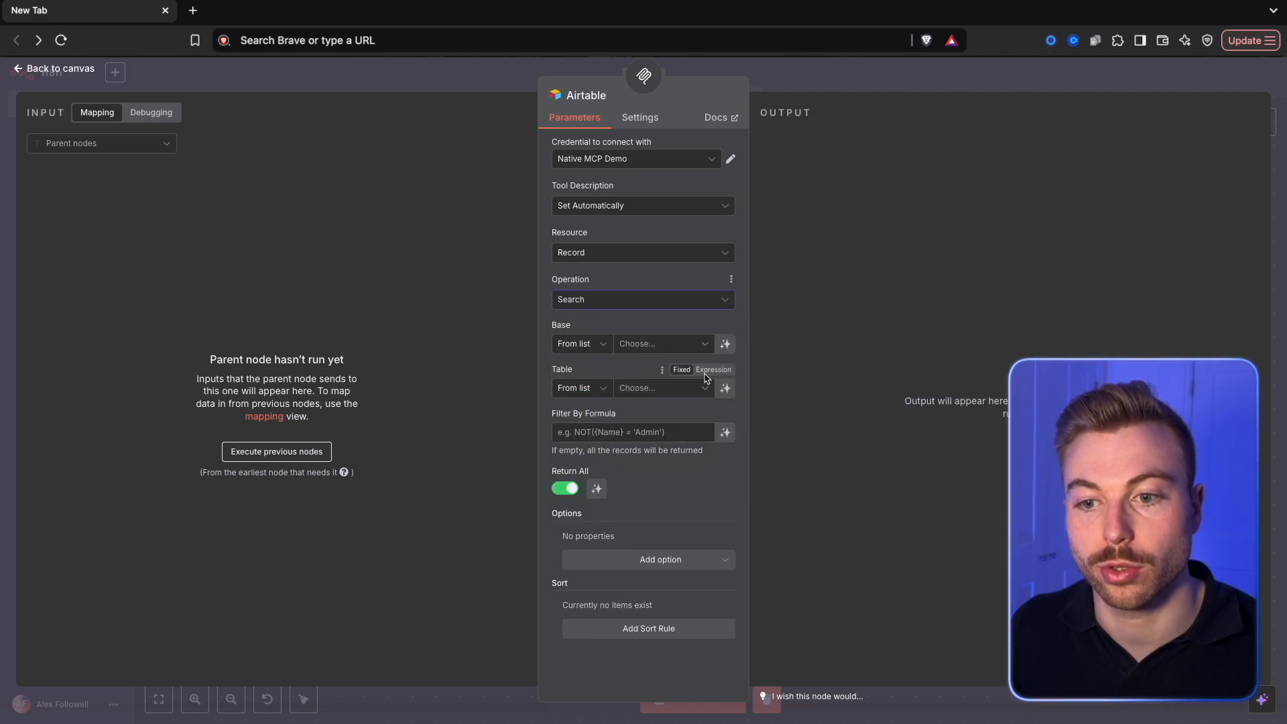
pyautogui.click(665, 347)
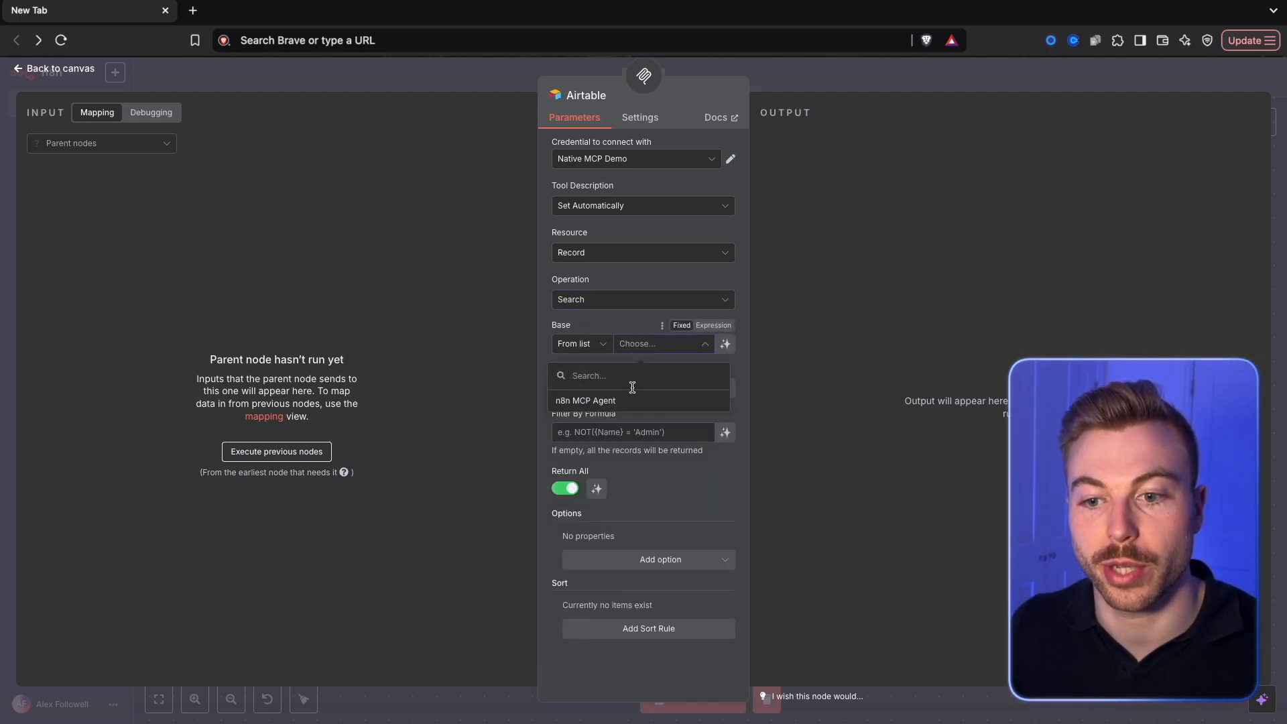
pyautogui.click(624, 400)
pyautogui.click(705, 385)
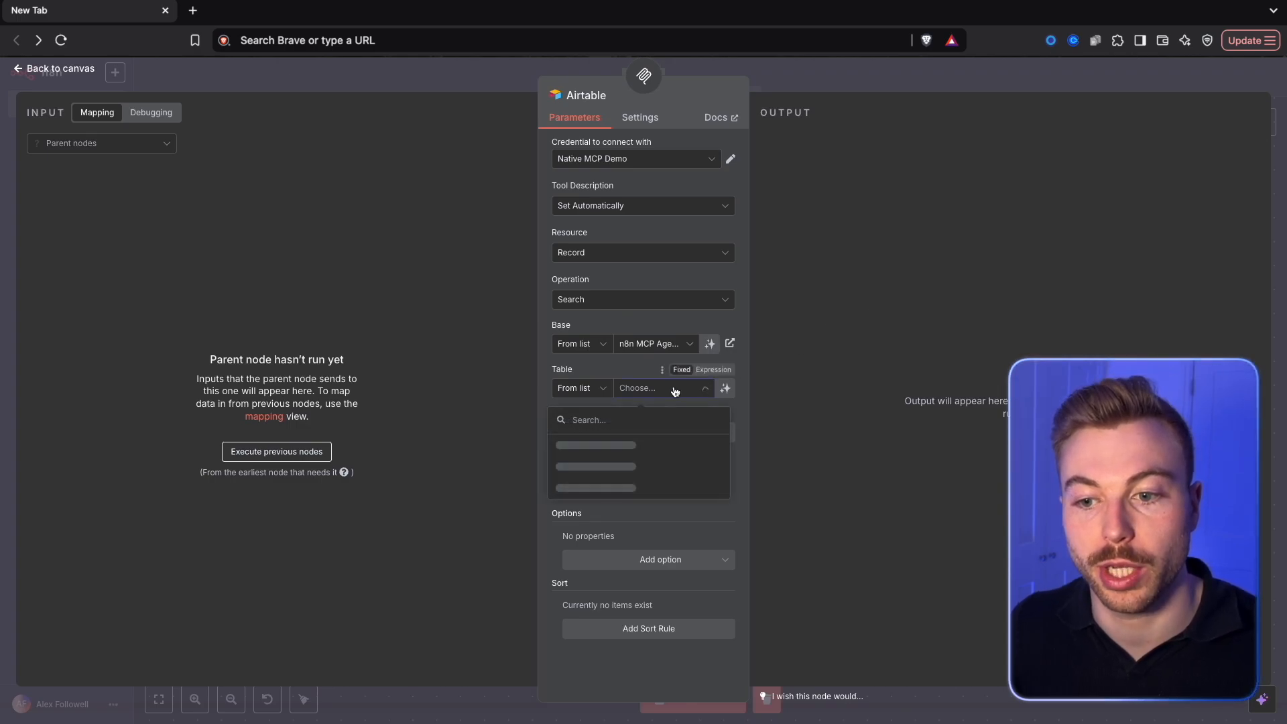
pyautogui.click(577, 445)
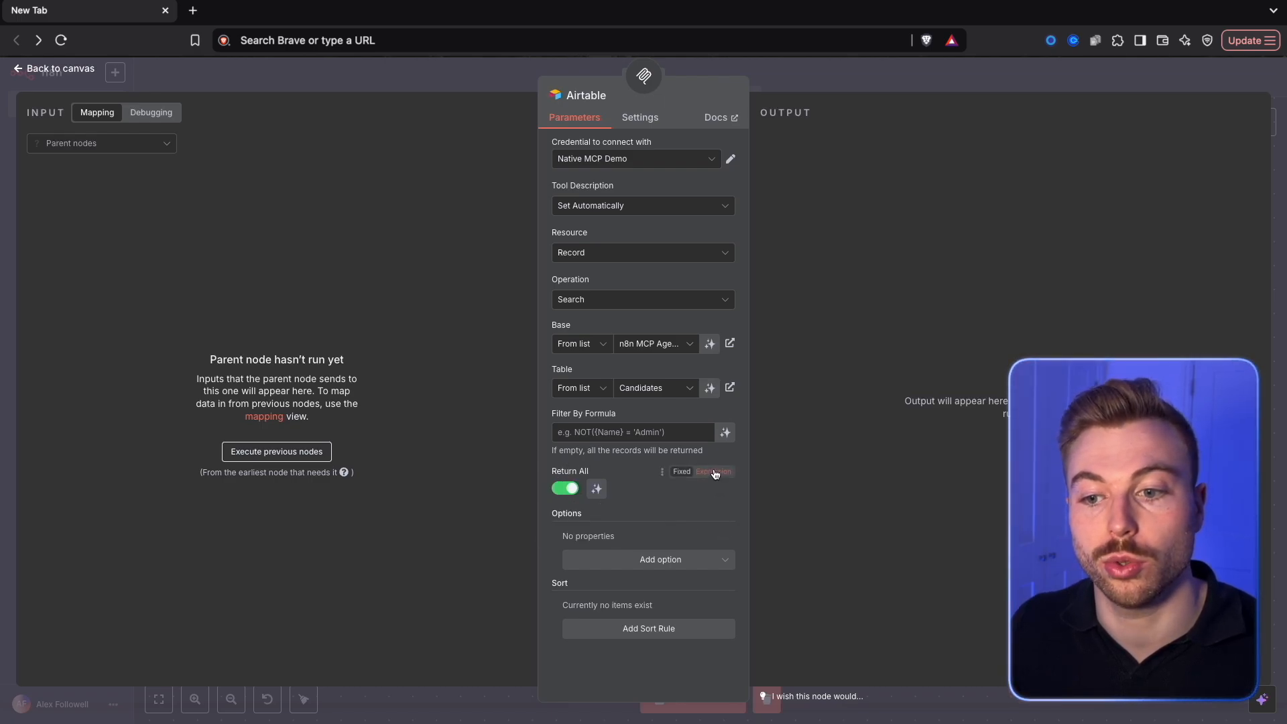
# Add the Output Fields option with Candidate ID, Candidate Name, Candidate Email, Position, Notes and Status
pyautogui.click(661, 560)
pyautogui.click(647, 617)
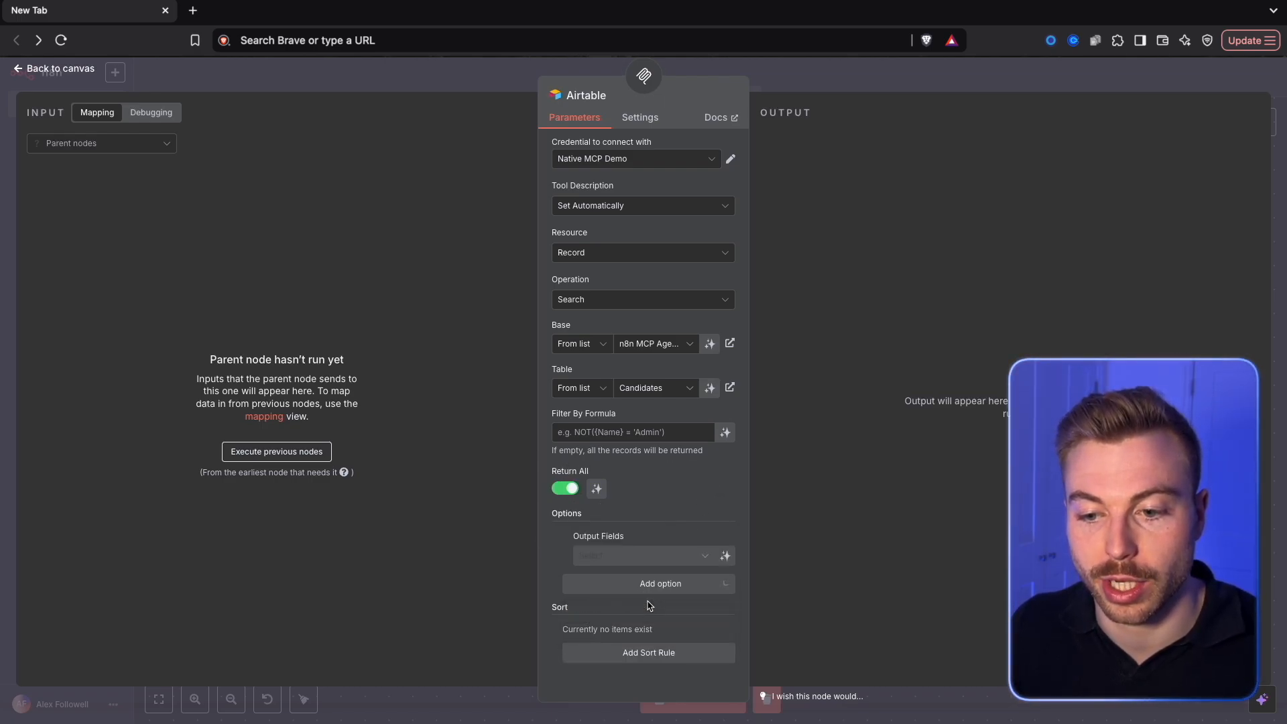
pyautogui.click(643, 556)
pyautogui.click(616, 372)
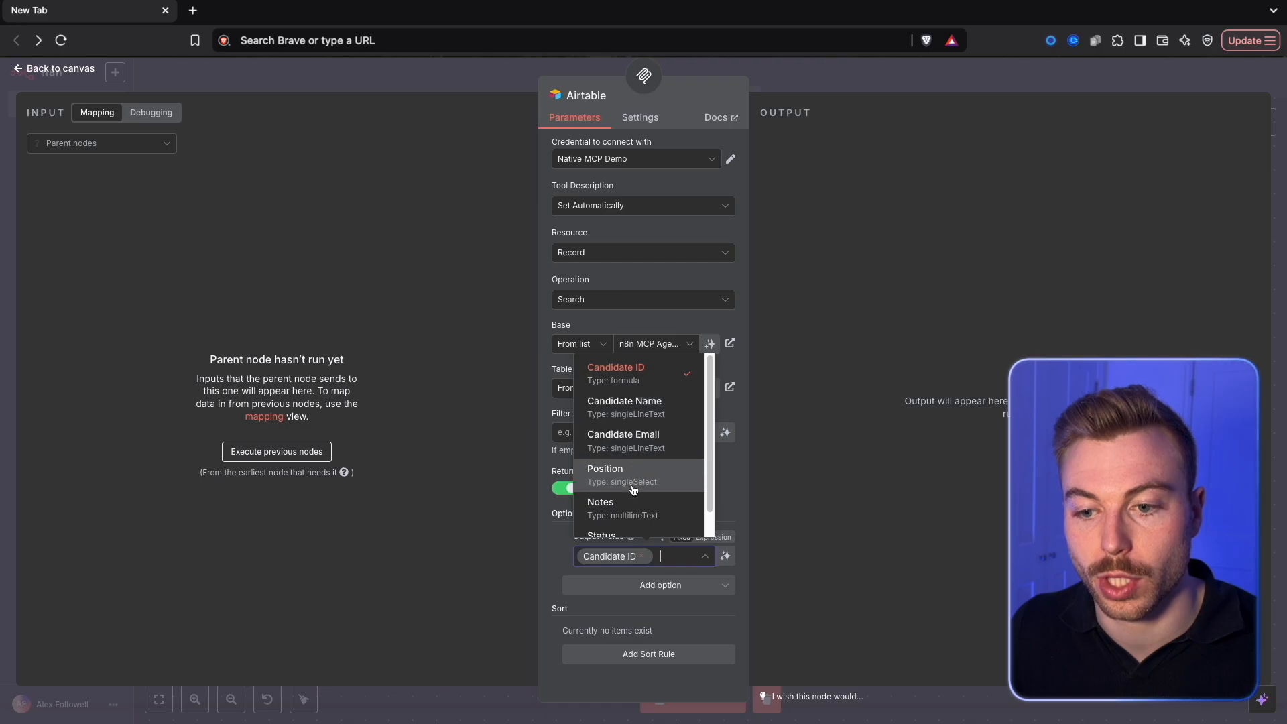
pyautogui.click(625, 407)
pyautogui.click(624, 440)
pyautogui.click(607, 475)
pyautogui.click(630, 515)
pyautogui.scroll(-1, 630, 519)
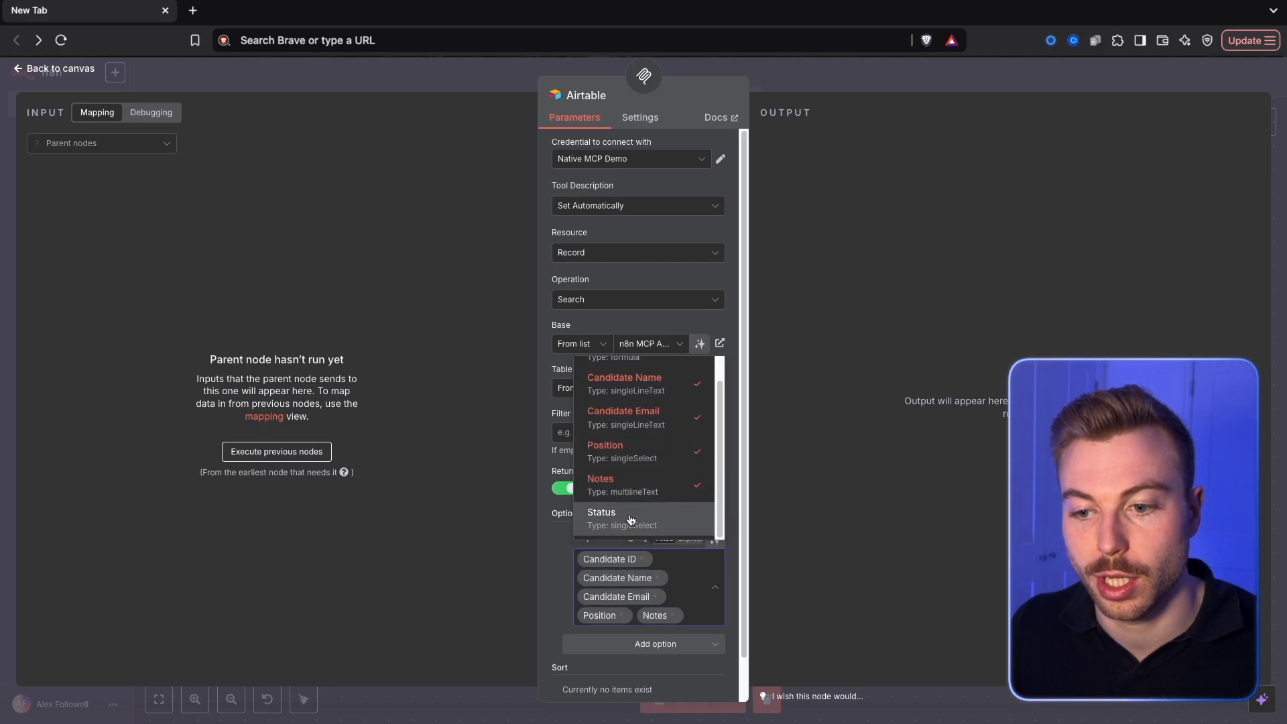
pyautogui.click(593, 515)
# Rename the Airtable tool to "Search for candidates", return to the canvas and save My workflow 9
pyautogui.scroll(-2, 587, 402)
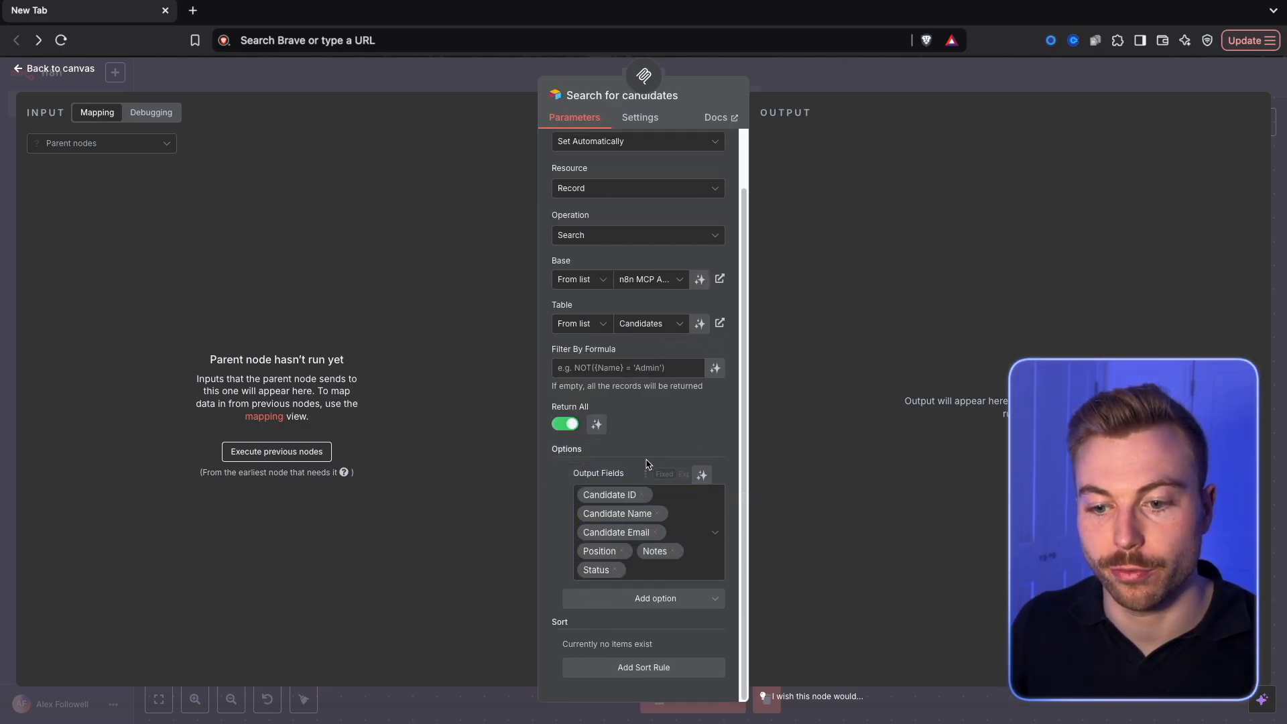
pyautogui.scroll(1, 650, 454)
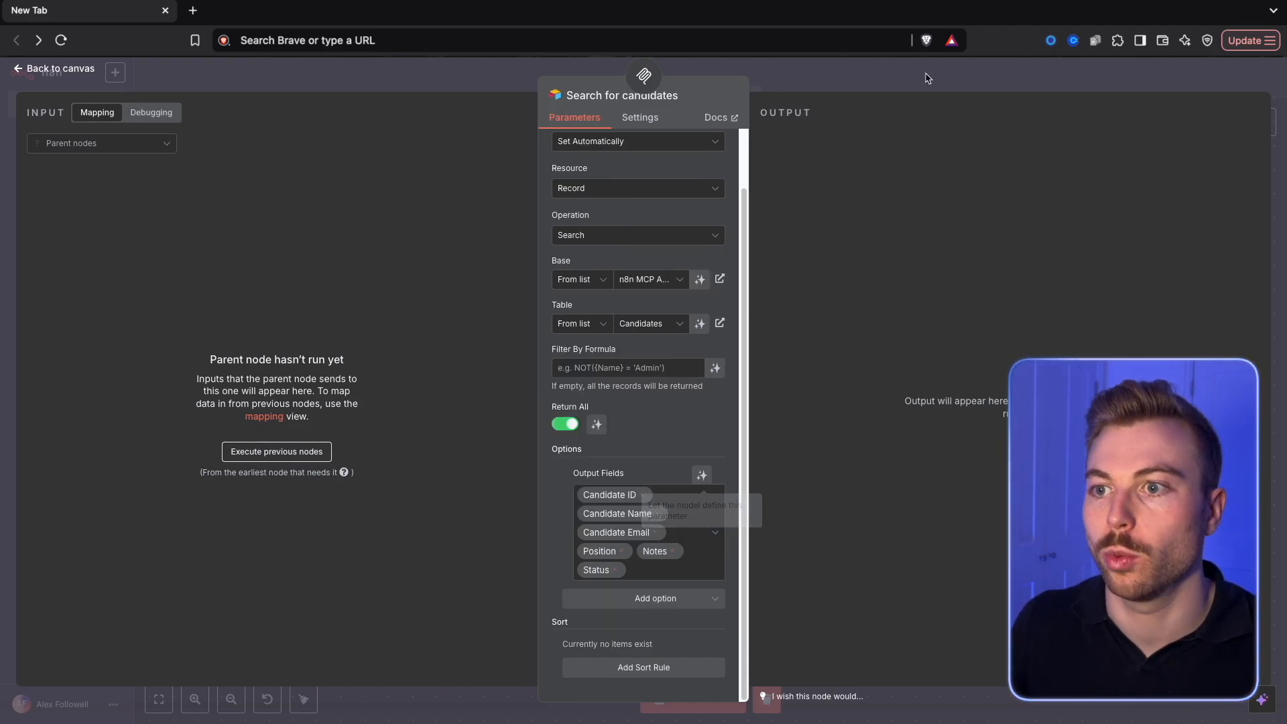
pyautogui.click(928, 78)
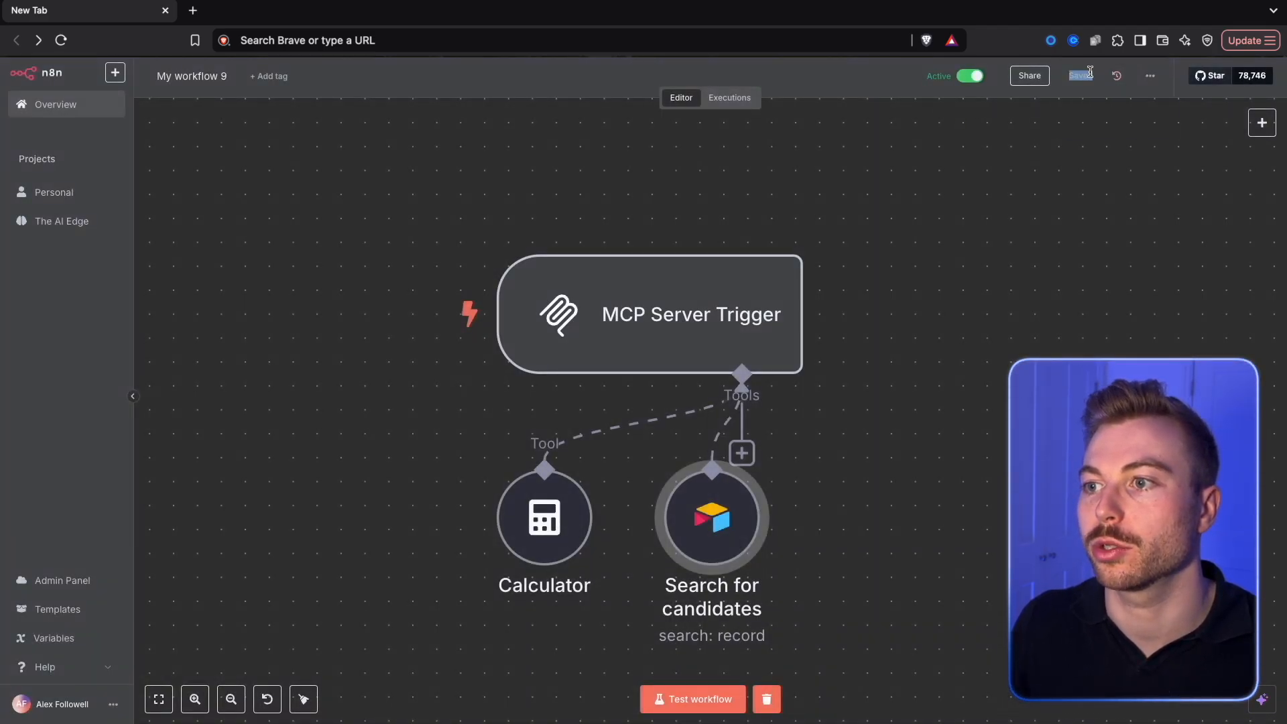
pyautogui.click(1025, 163)
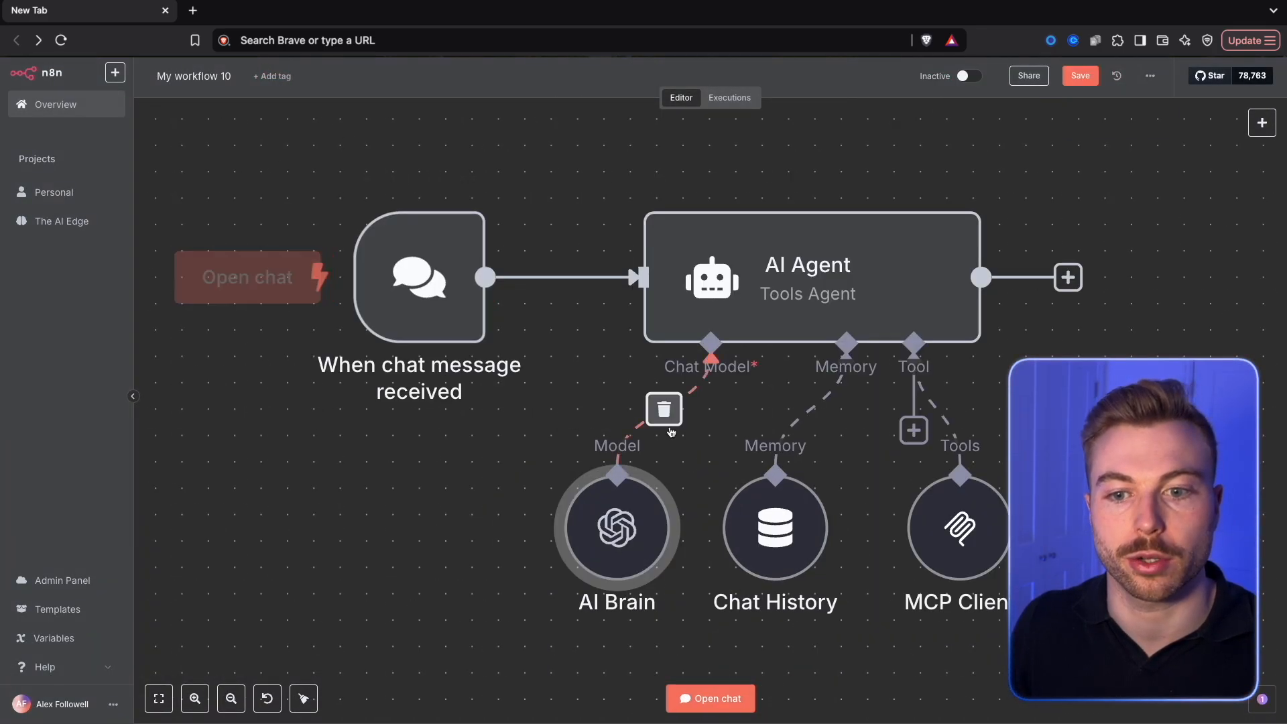
# In My workflow 10's chat, ask "Who are the candidates in our pipeline", then enlarge the chat area and read through the reply
pyautogui.click(704, 700)
pyautogui.write('Who are the candidates in our pipeline')
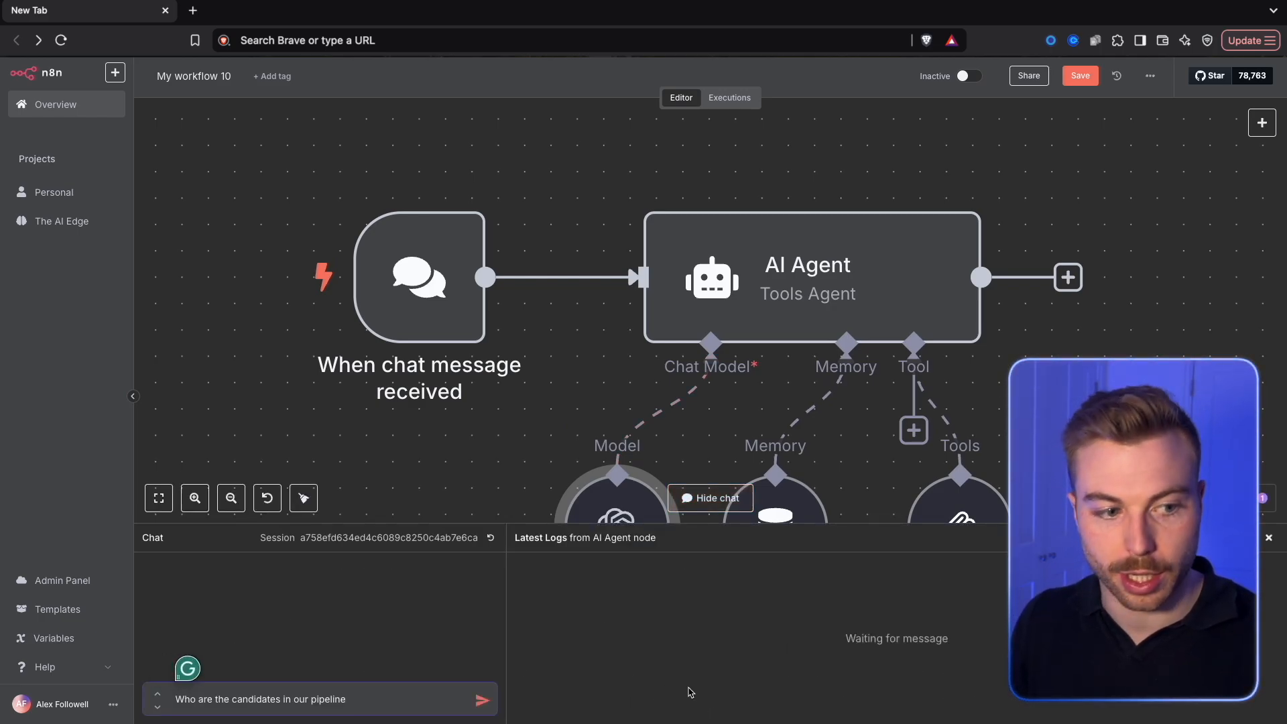
pyautogui.press('Return')
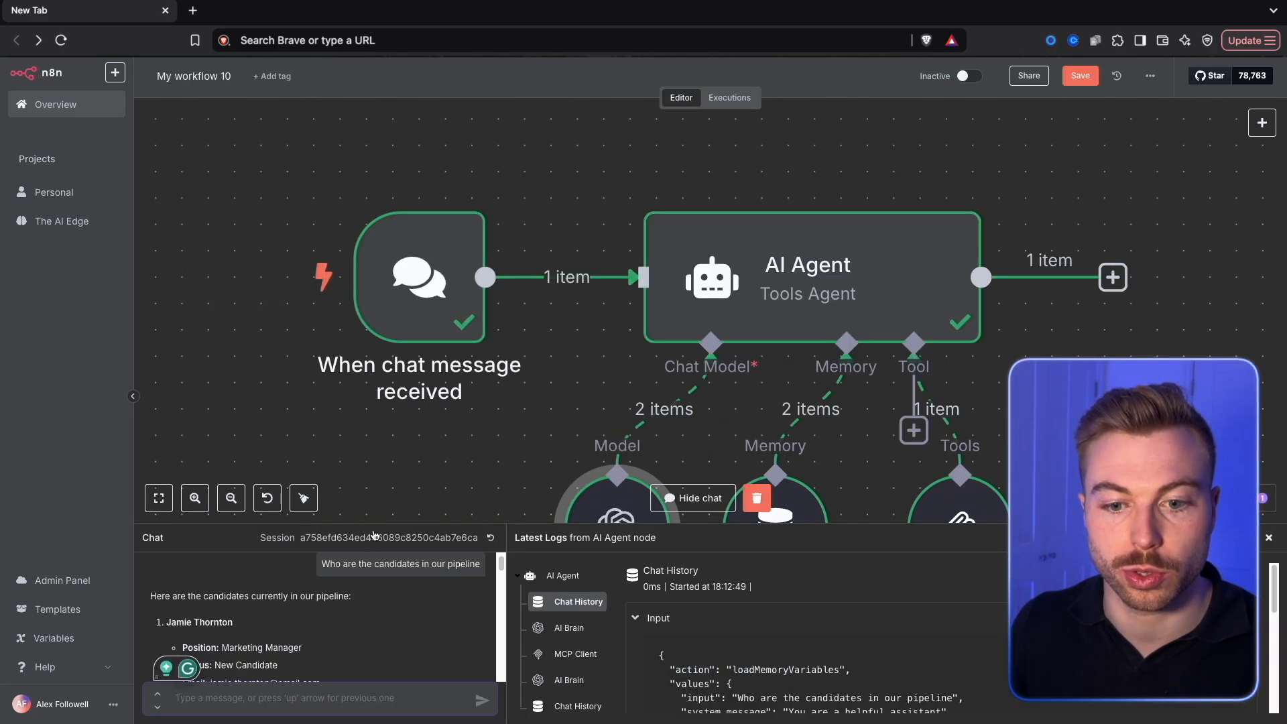
pyautogui.moveTo(375, 523); pyautogui.dragTo(365, 222)
pyautogui.scroll(-1, 342, 493)
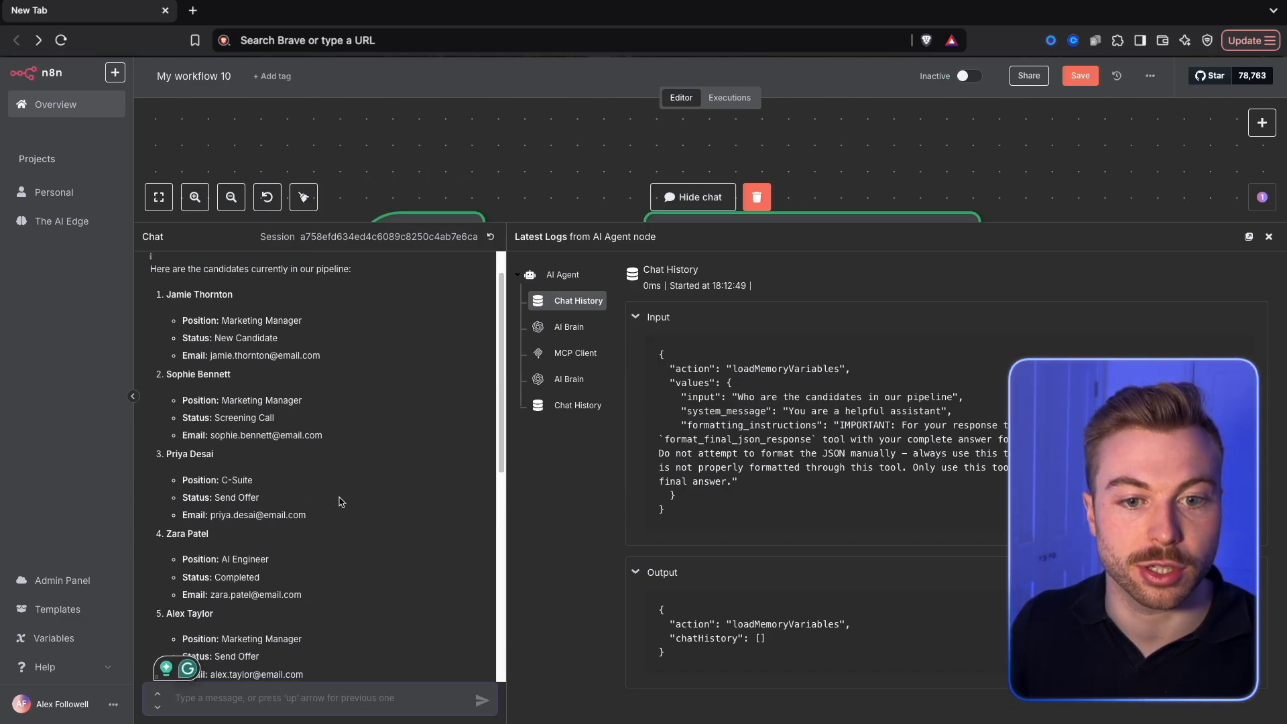
pyautogui.scroll(-7, 343, 494)
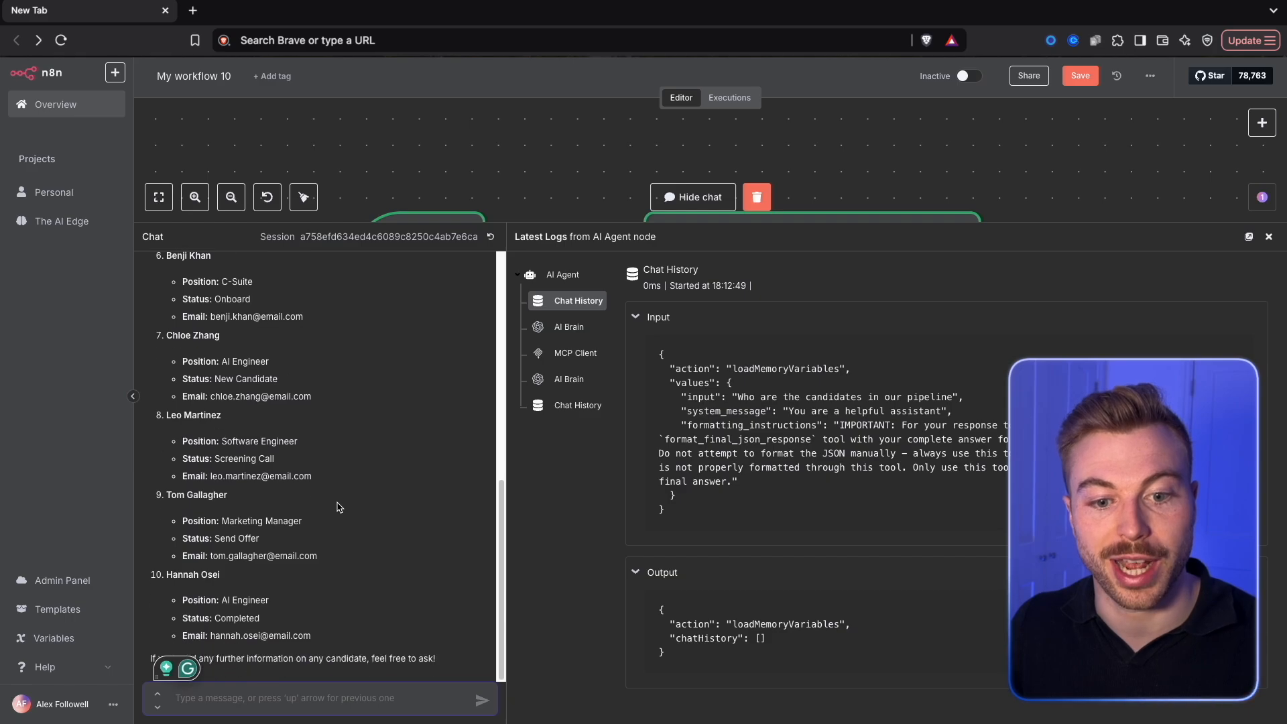
pyautogui.scroll(8, 340, 508)
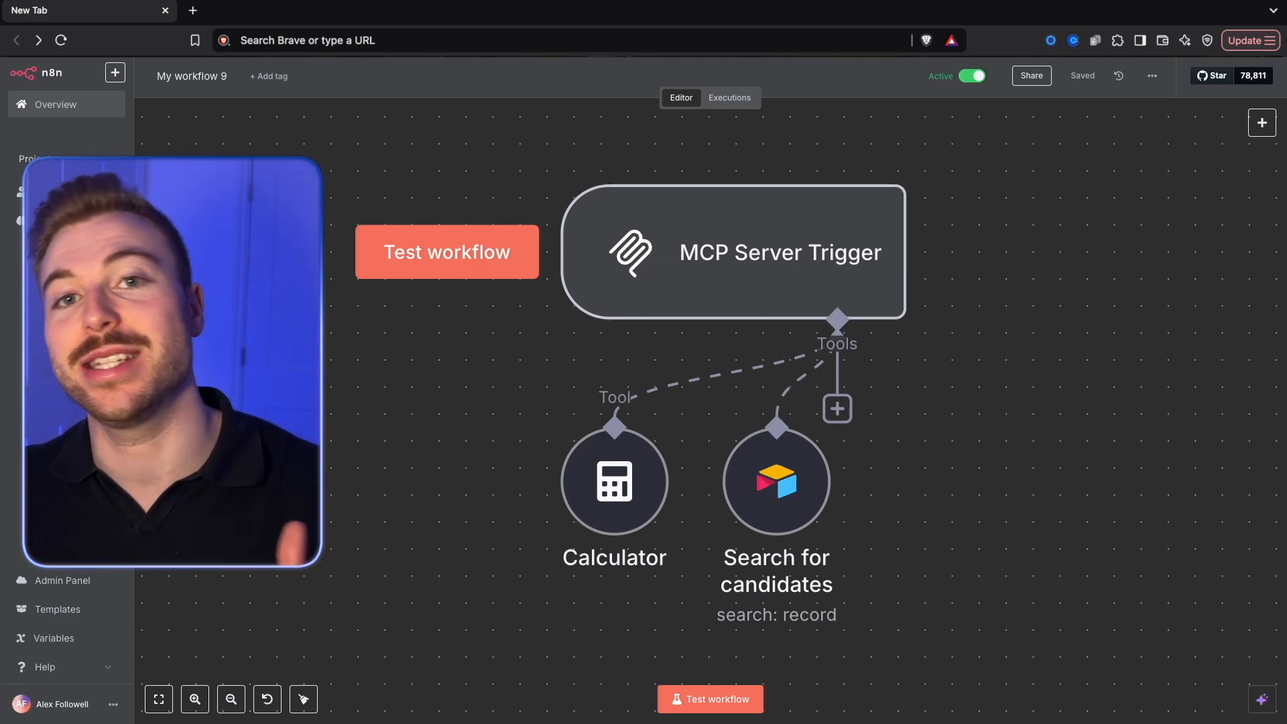
# In My workflow 9, search the tools available for the MCP Server Trigger for "gmail" and clear the search
pyautogui.click(838, 408)
pyautogui.write('gmail')
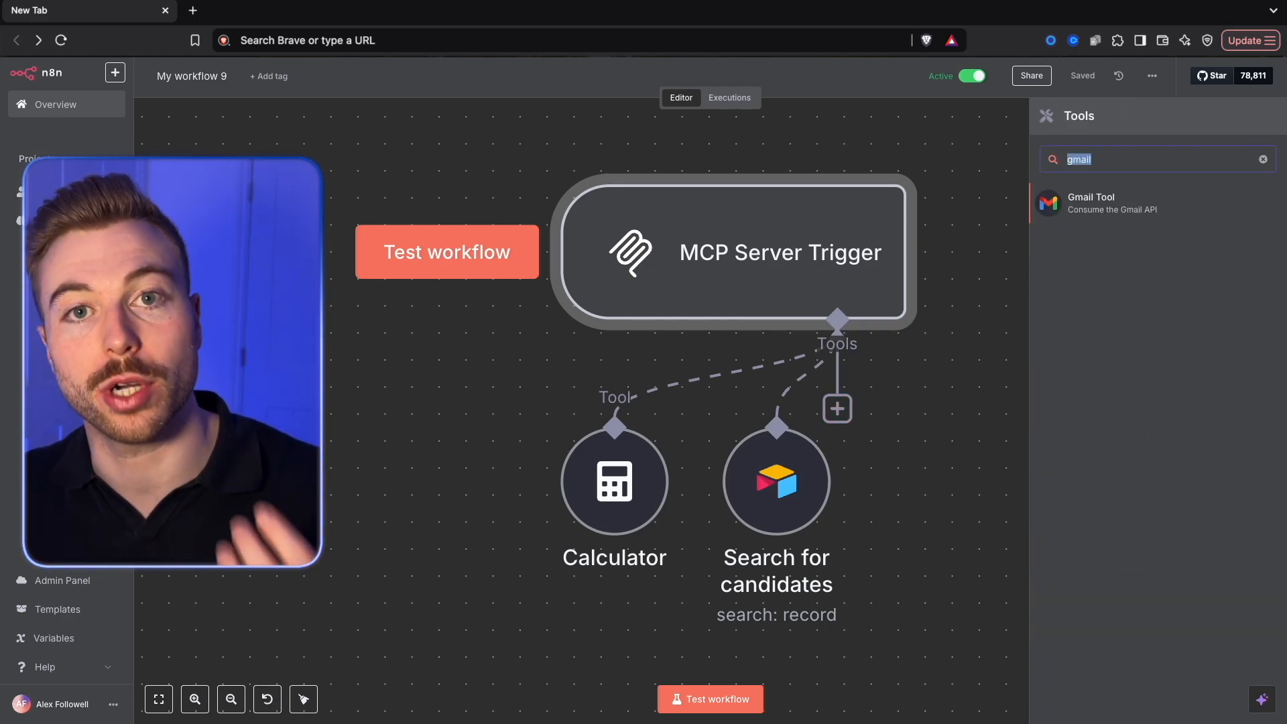
pyautogui.press('BackSpace')
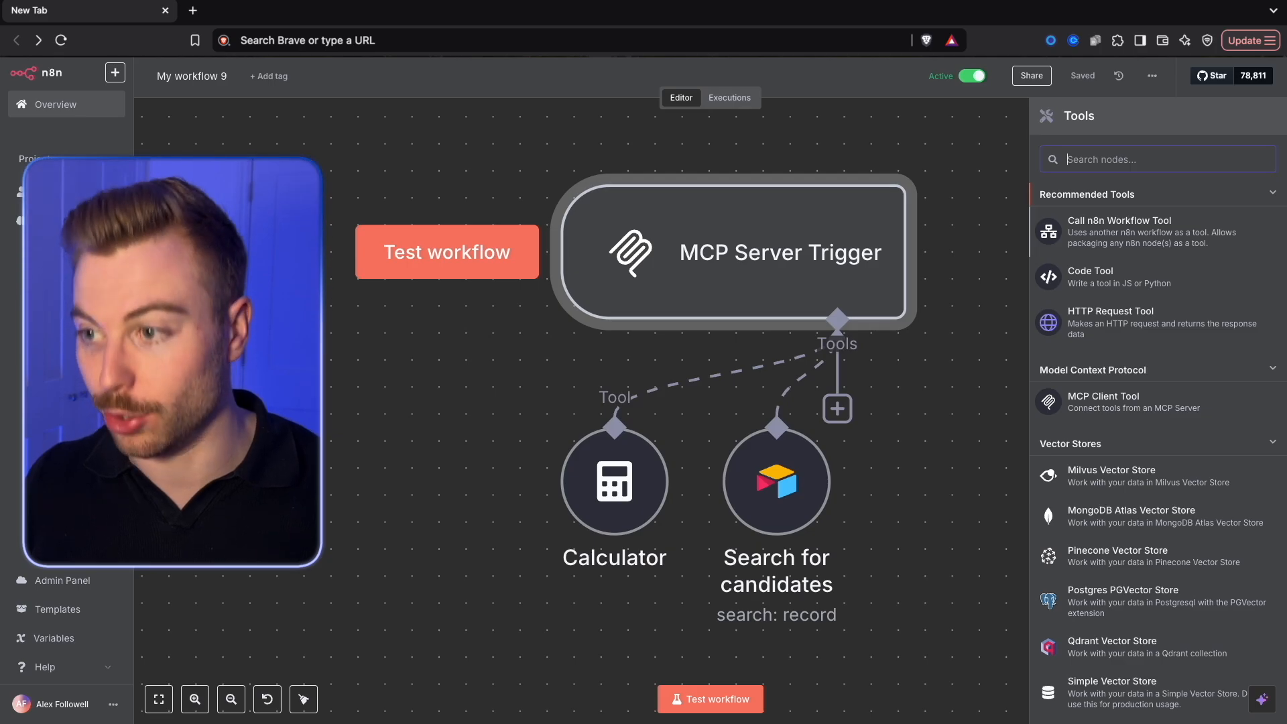